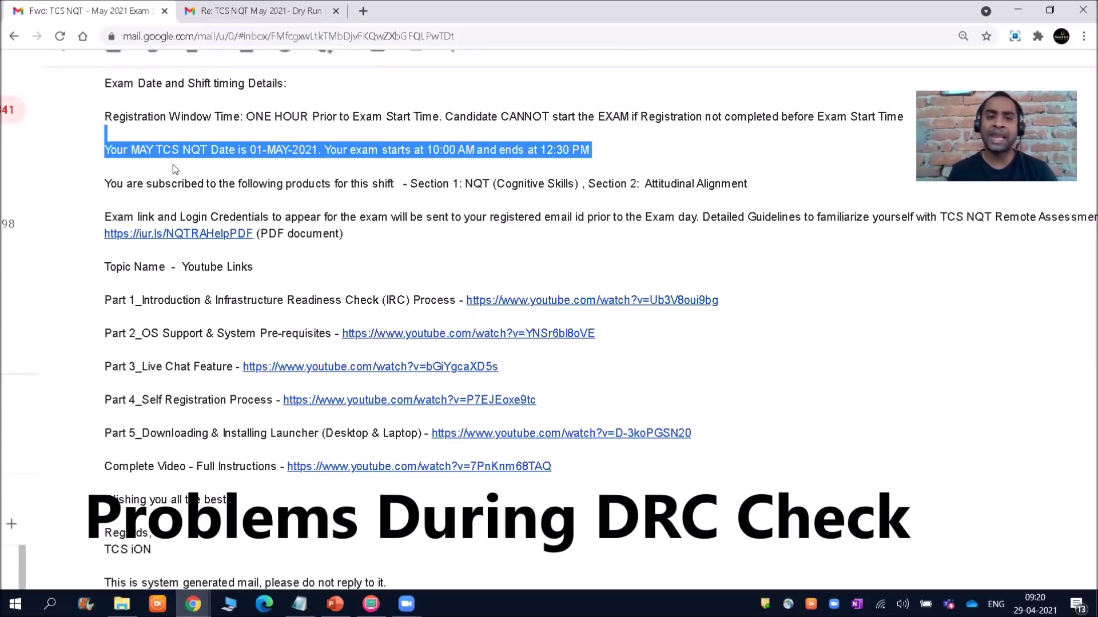
# Highlight the exam start and end times and the Section 1 and Section 2 details in the exam email
pyautogui.click(270, 161)
pyautogui.moveTo(324, 150); pyautogui.dragTo(589, 152)
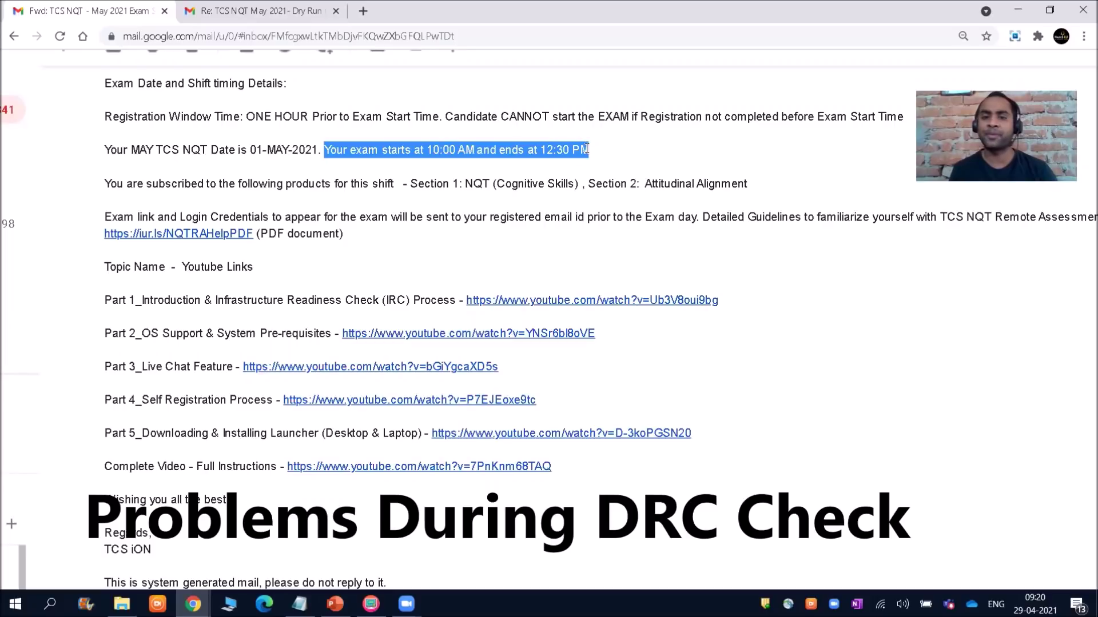
pyautogui.click(397, 168)
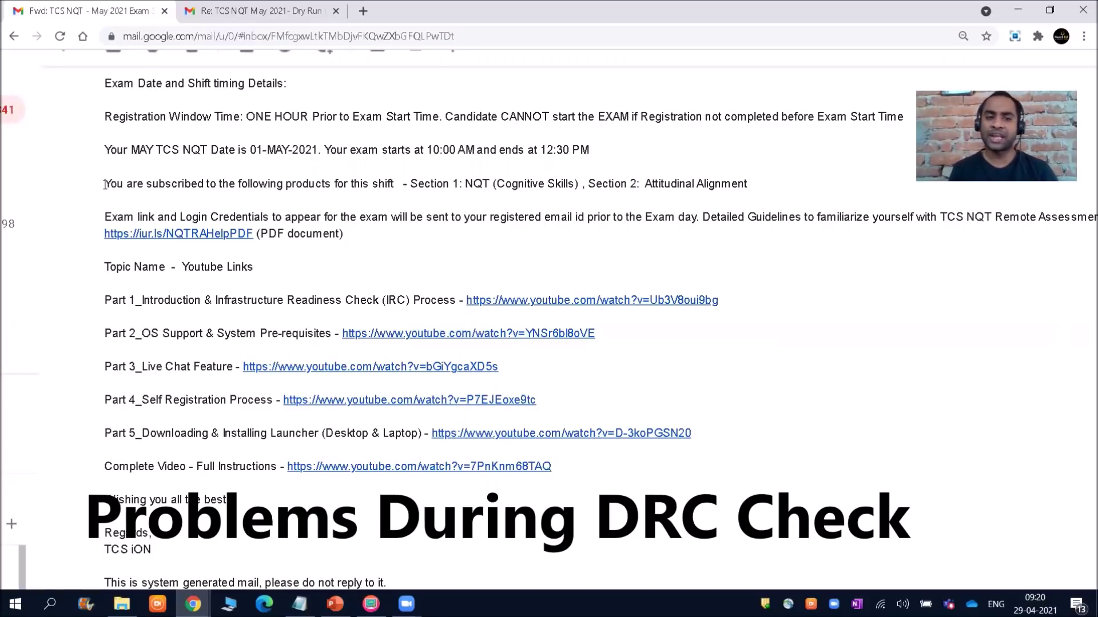
pyautogui.moveTo(104, 184); pyautogui.dragTo(490, 183)
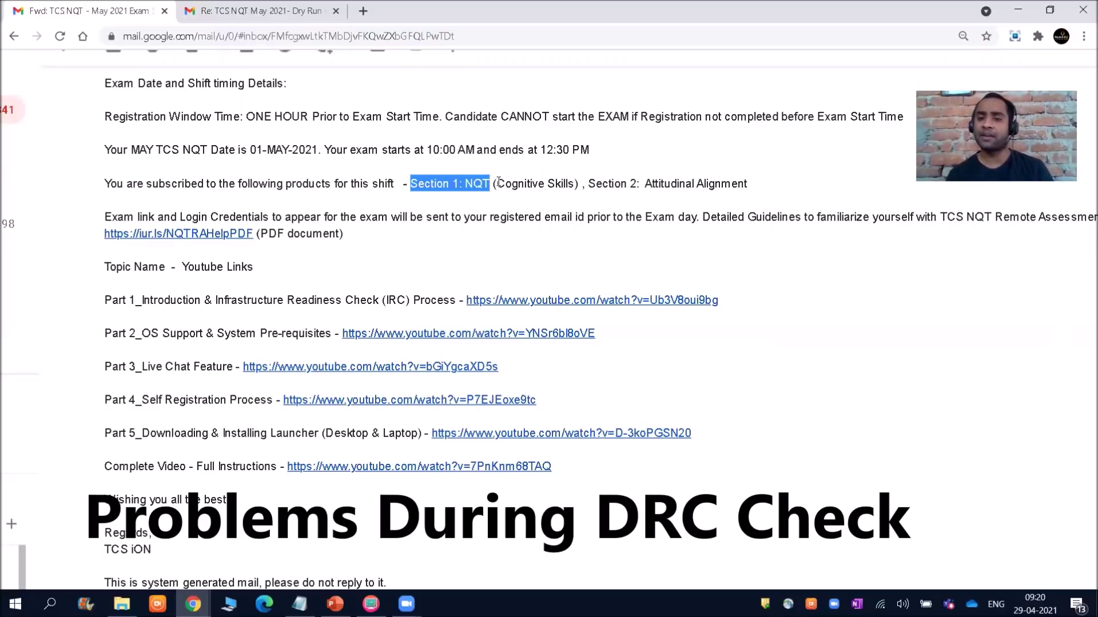
pyautogui.moveTo(588, 183); pyautogui.dragTo(752, 188)
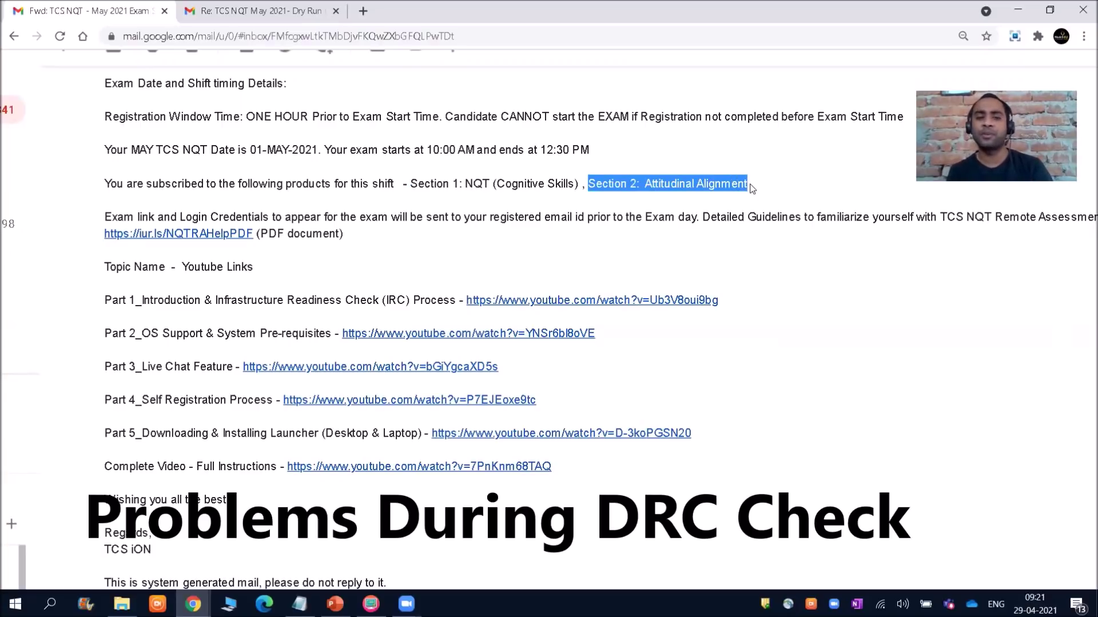
pyautogui.click(147, 283)
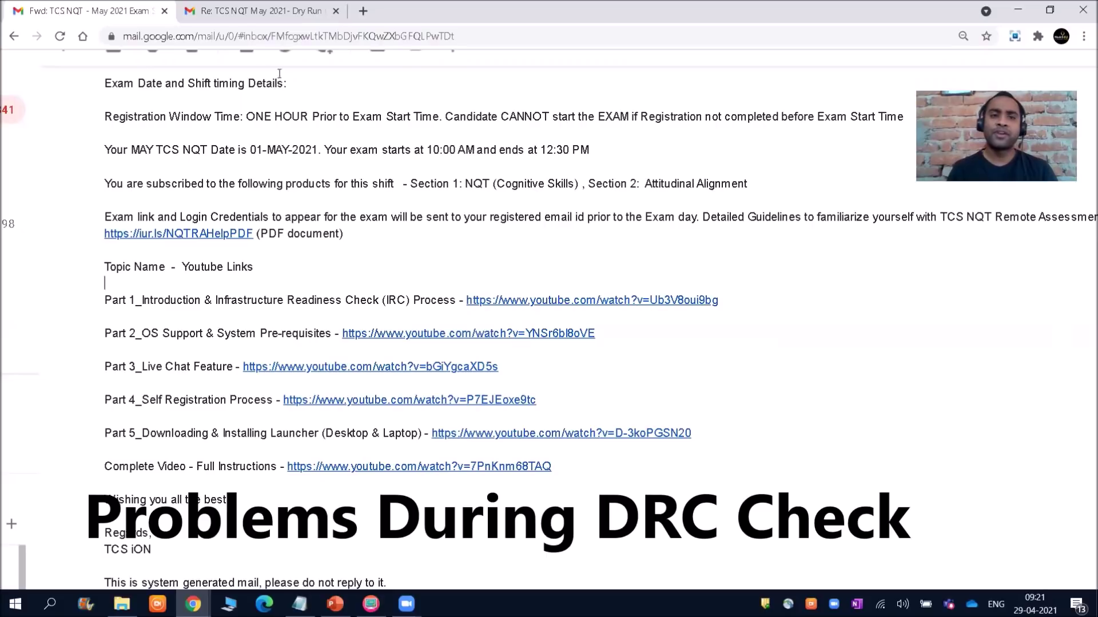
# Switch to the Dry Run Check email and adjust the page zoom to read its opening paragraphs
pyautogui.click(233, 19)
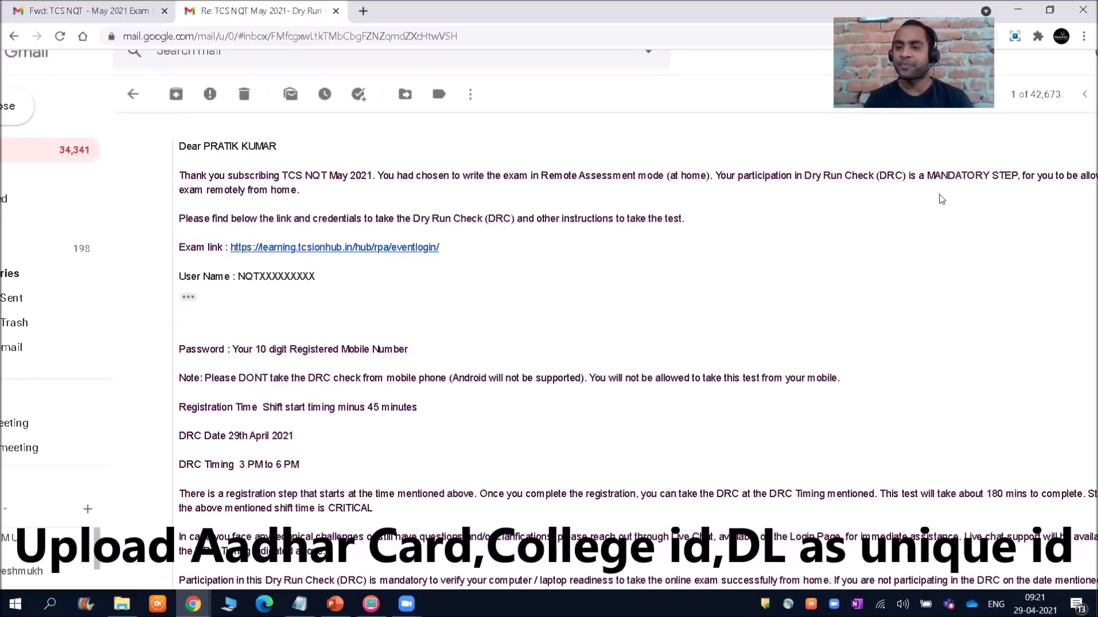
pyautogui.hotkey('ctrl', '-')
pyautogui.scroll(3, 940, 199)
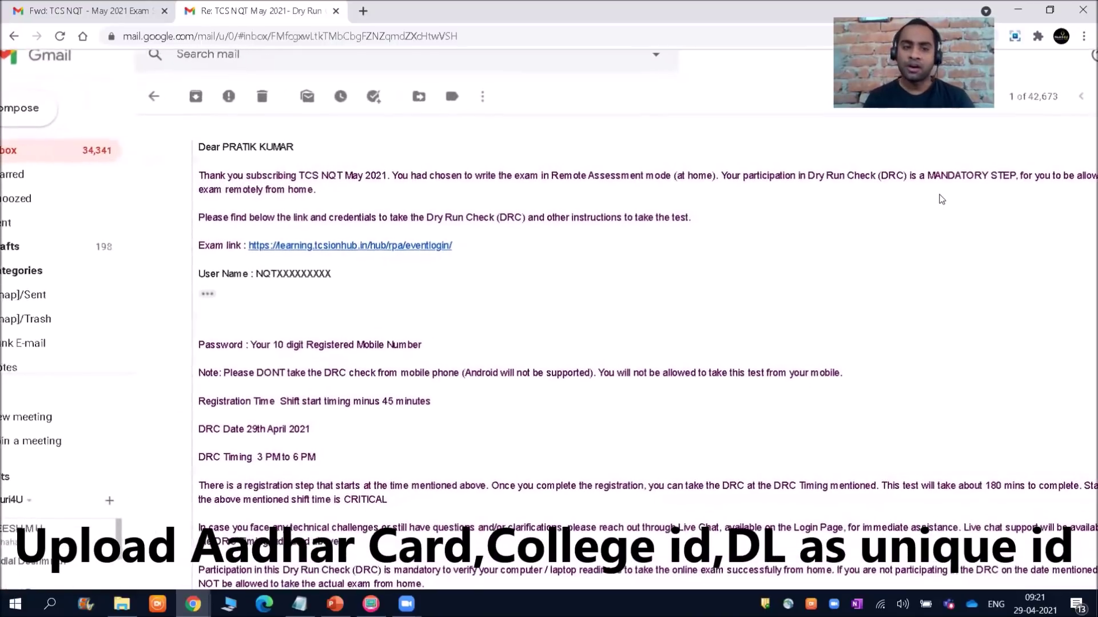
pyautogui.scroll(2, 940, 199)
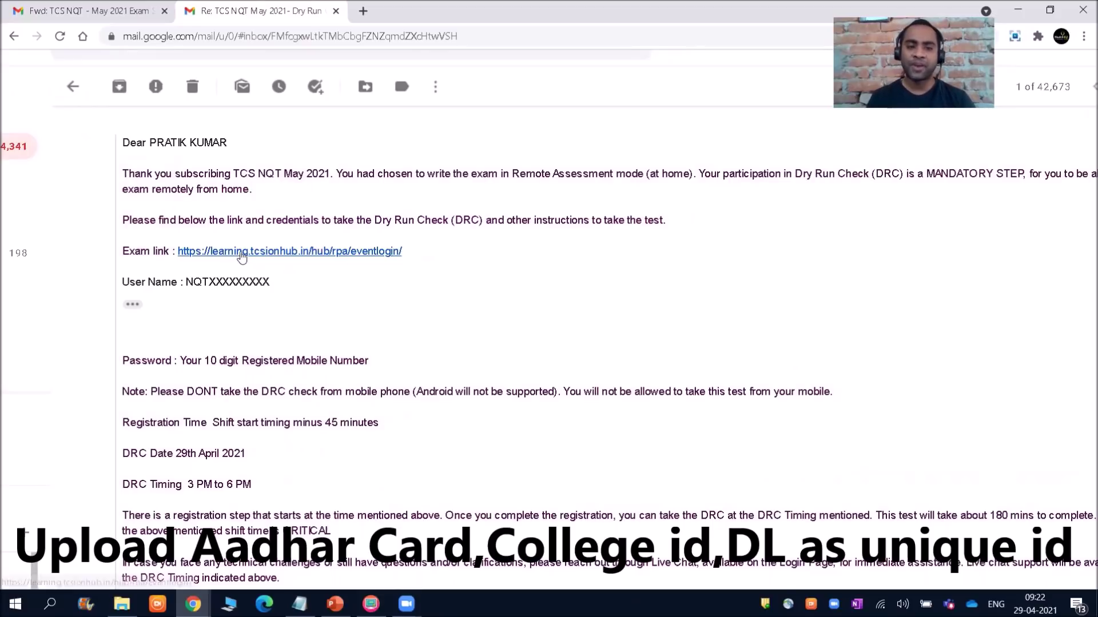
# Open the exam link from the Dry Run Check email and continue past the user guide to the event login form
pyautogui.click(241, 252)
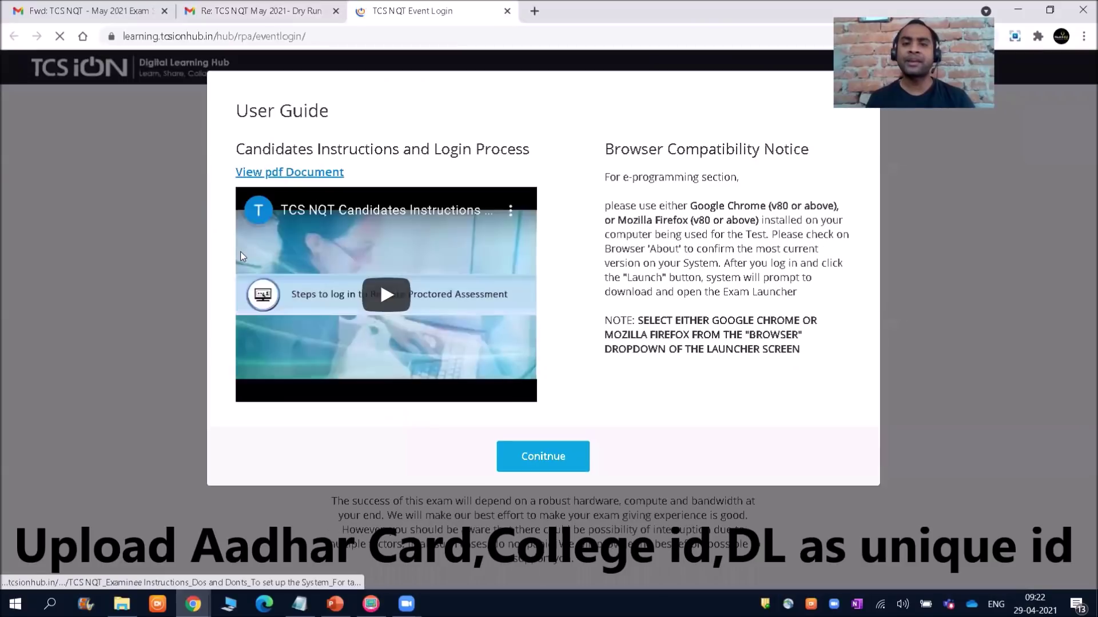
pyautogui.click(527, 455)
pyautogui.click(506, 286)
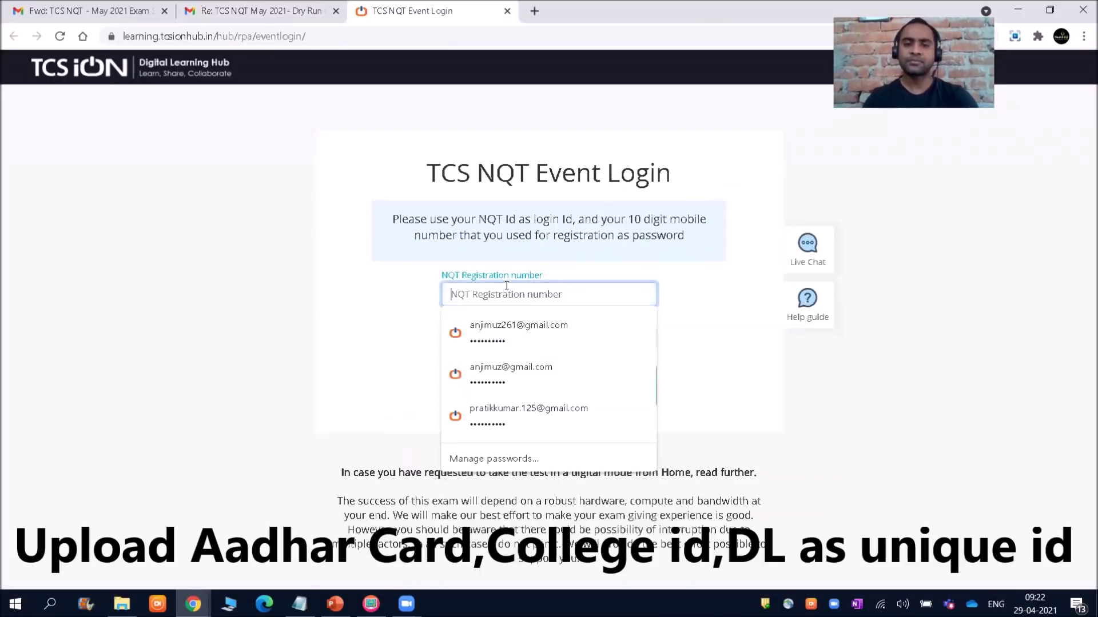
pyautogui.click(694, 361)
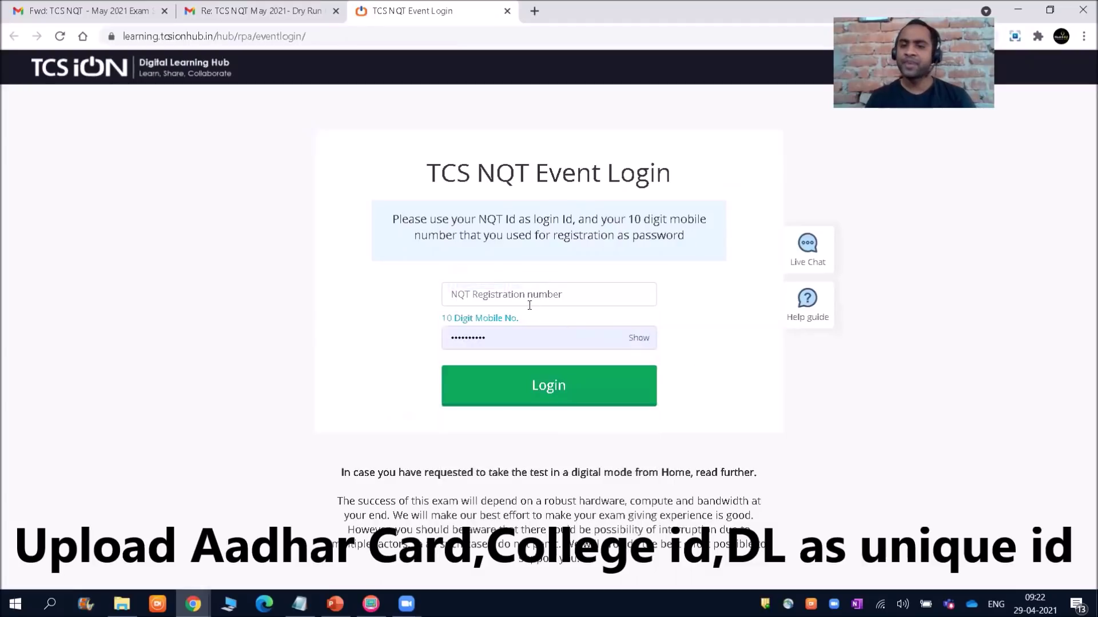
# Clear the prefilled entry from the 10 Digit Mobile No. field and dismiss the saved-login suggestions
pyautogui.click(503, 336)
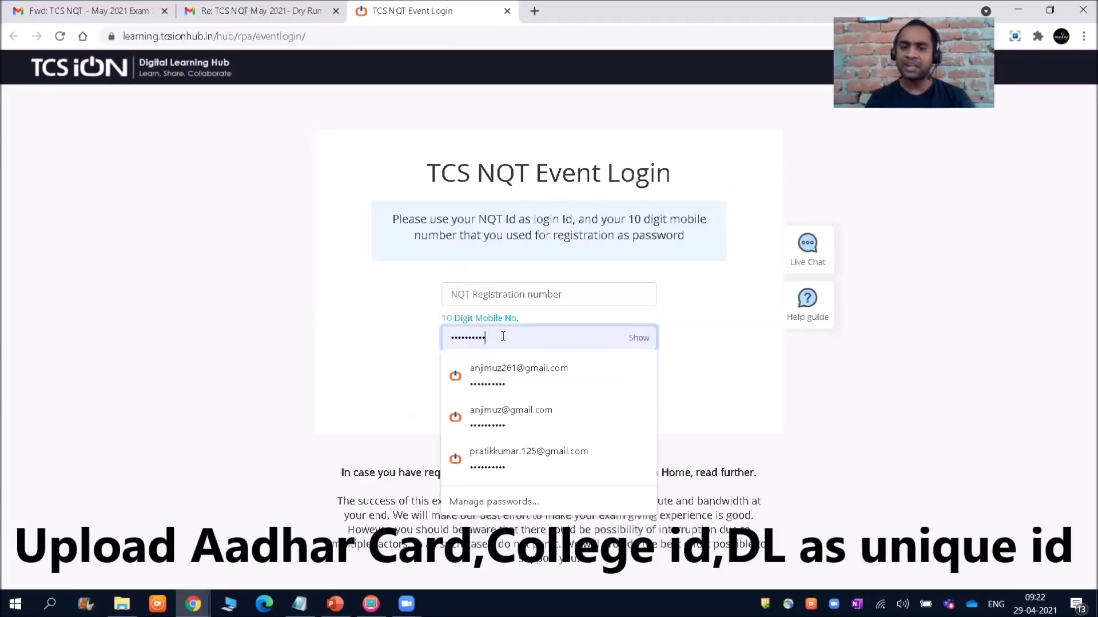
pyautogui.press('BackSpace')
pyautogui.press('BackSpace')
pyautogui.press('BackSpace')
pyautogui.press('BackSpace')
pyautogui.press('BackSpace')
pyautogui.press('BackSpace')
pyautogui.press('BackSpace')
pyautogui.press('BackSpace')
pyautogui.press('BackSpace')
pyautogui.press('BackSpace')
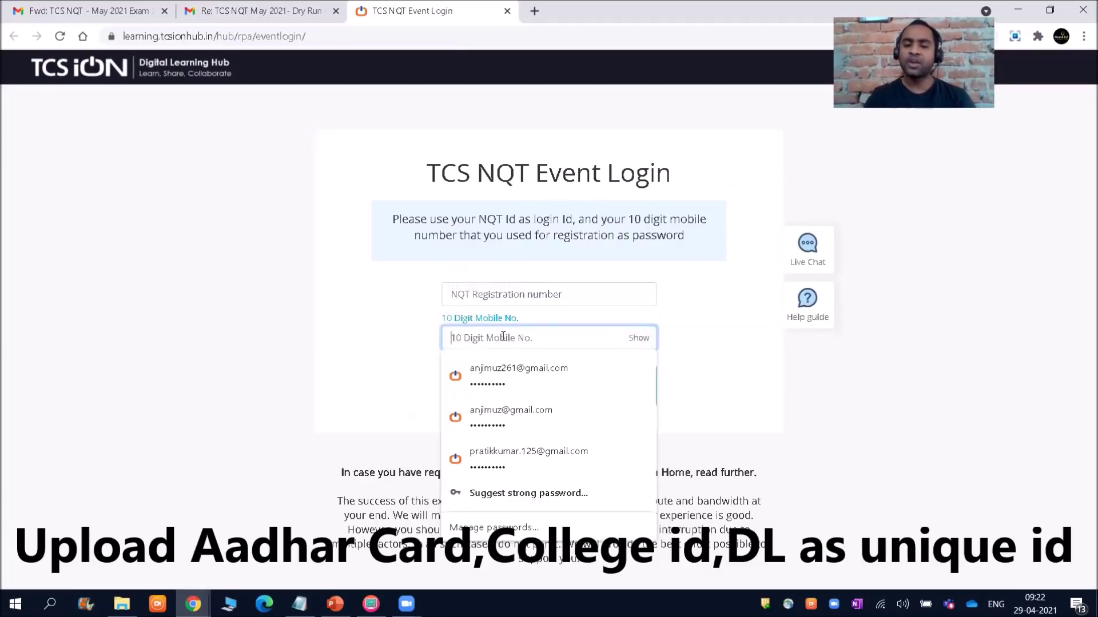
pyautogui.click(704, 311)
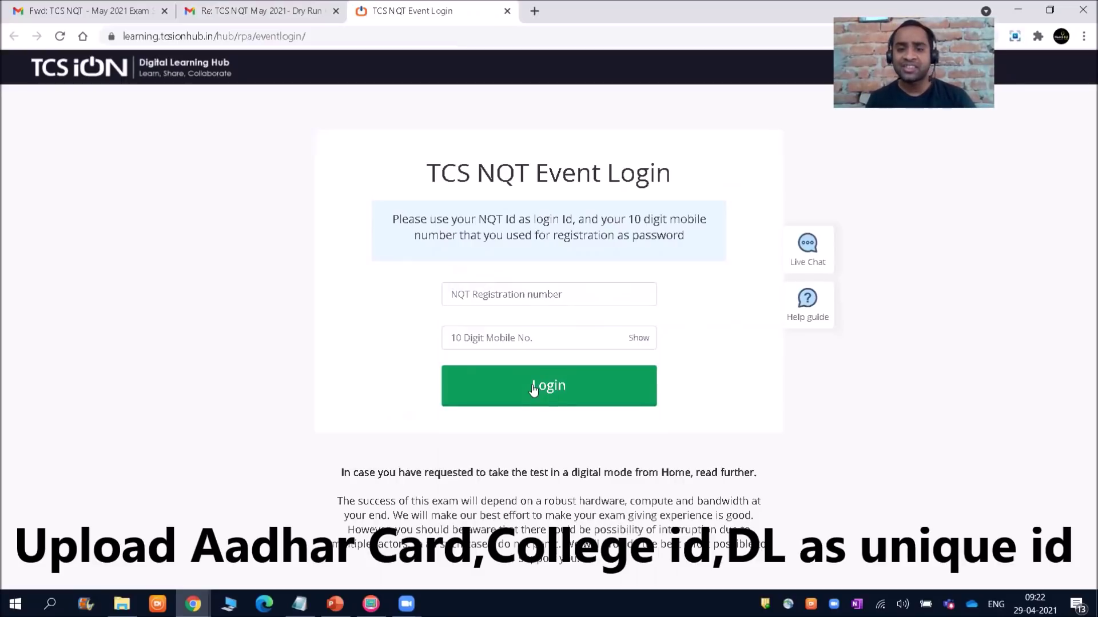
# Open Live Chat on the login page and point out the NQT registration number and mobile number fields
pyautogui.click(814, 254)
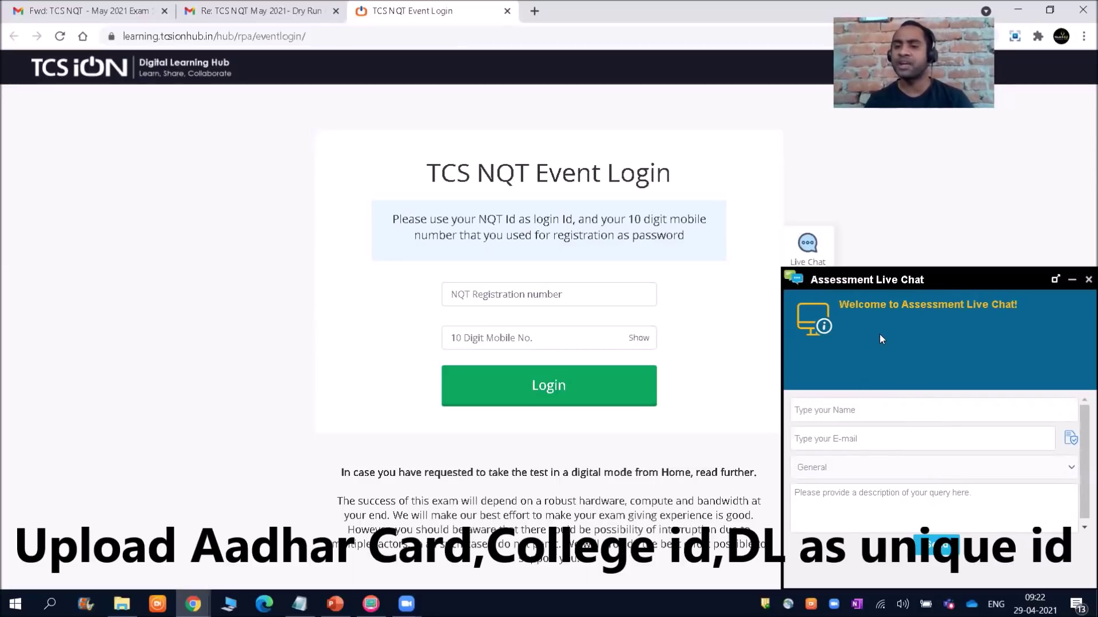
pyautogui.click(480, 297)
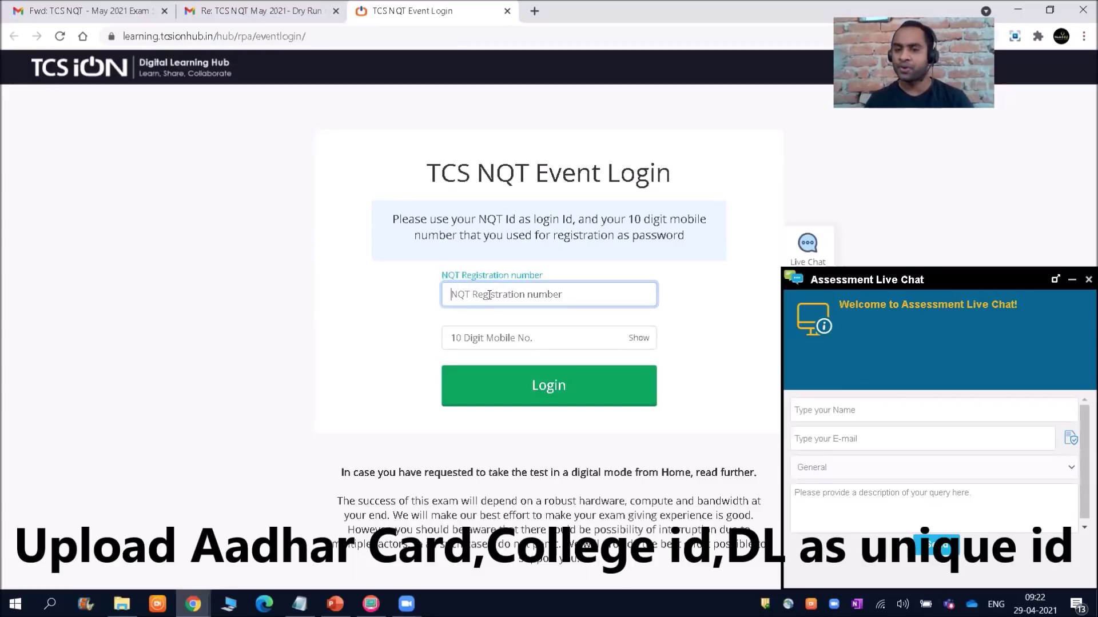
pyautogui.press('Tab')
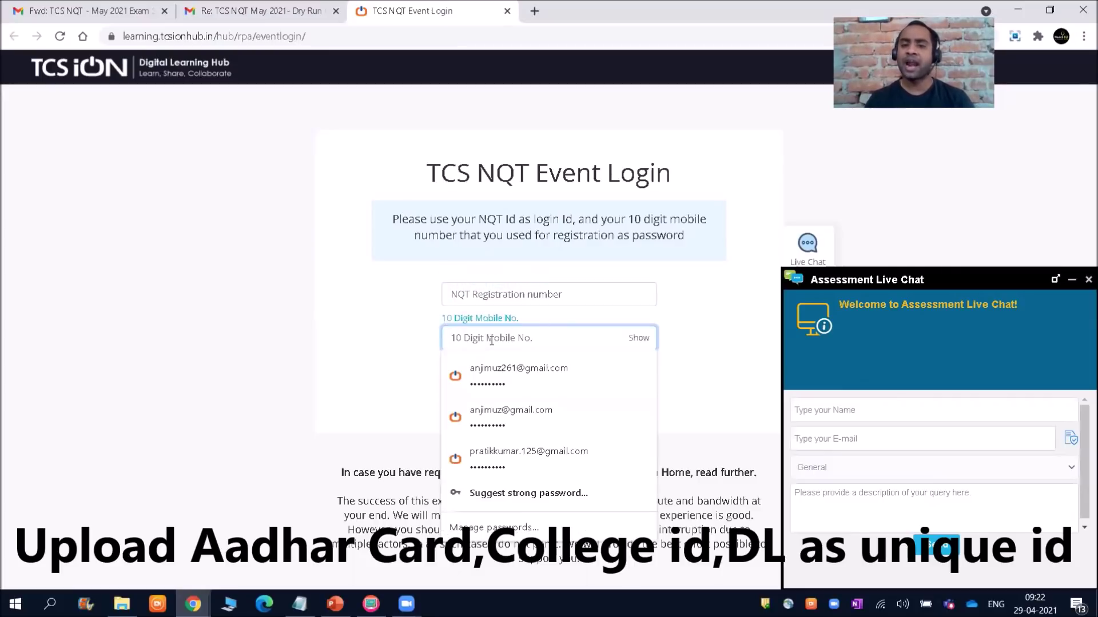
pyautogui.click(348, 295)
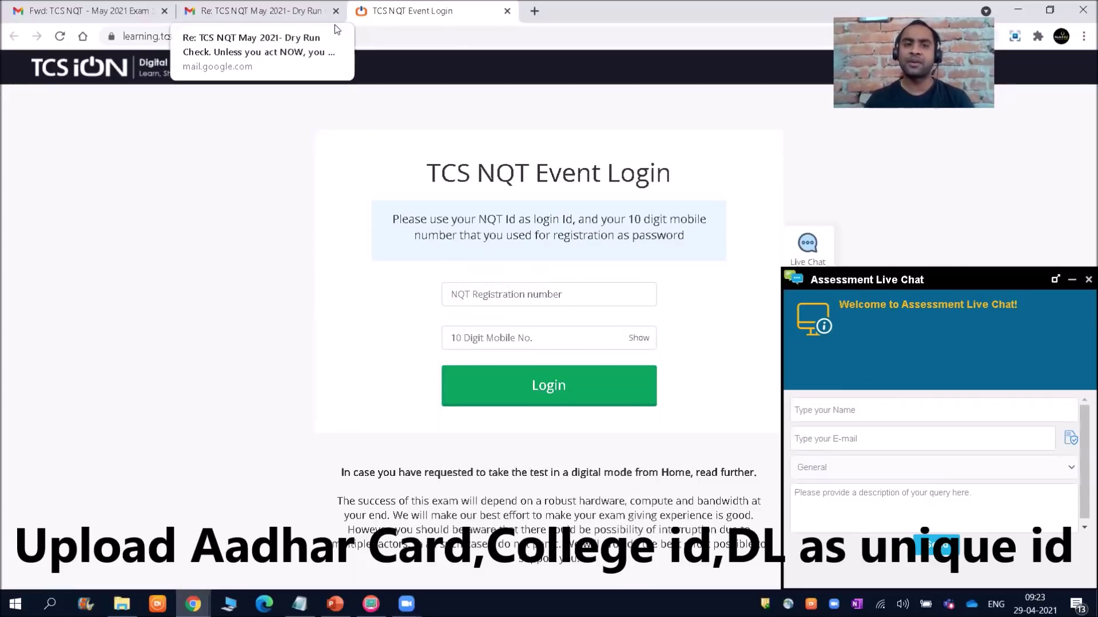
# Return to the Dry Run Check email and review its user name and password lines and the mobile phone note
pyautogui.click(334, 26)
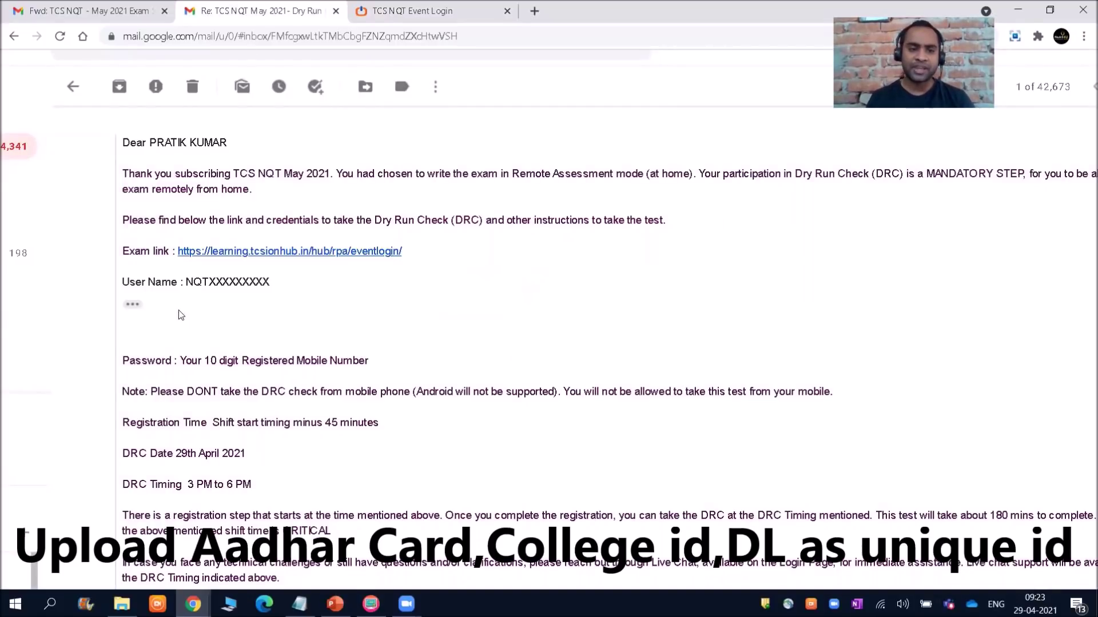
pyautogui.moveTo(183, 280); pyautogui.dragTo(249, 282)
pyautogui.moveTo(177, 361); pyautogui.dragTo(368, 359)
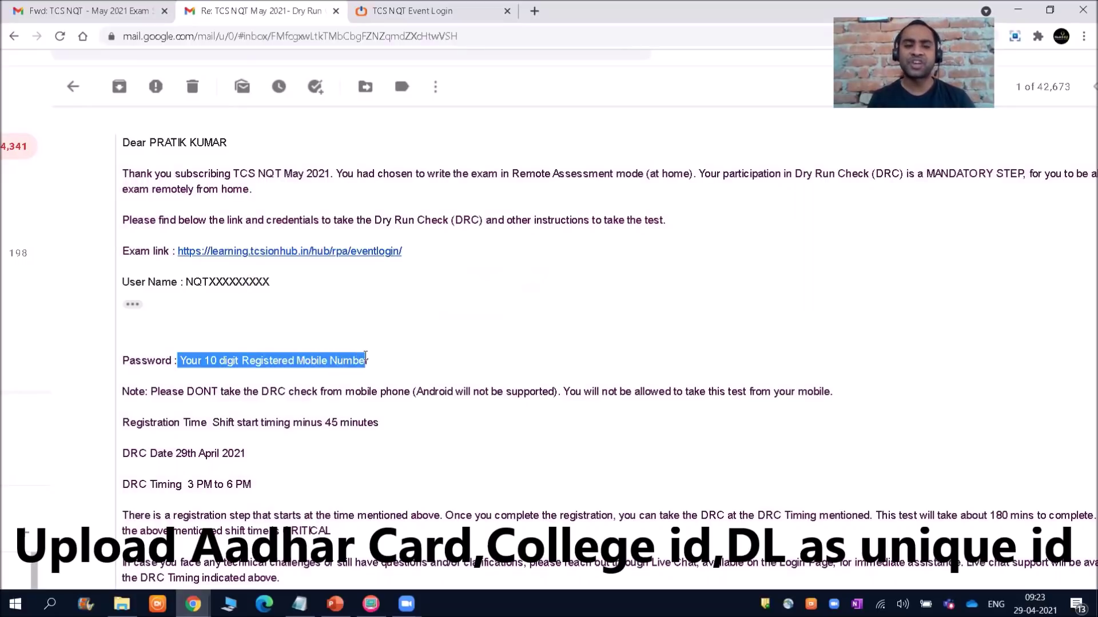
pyautogui.click(485, 446)
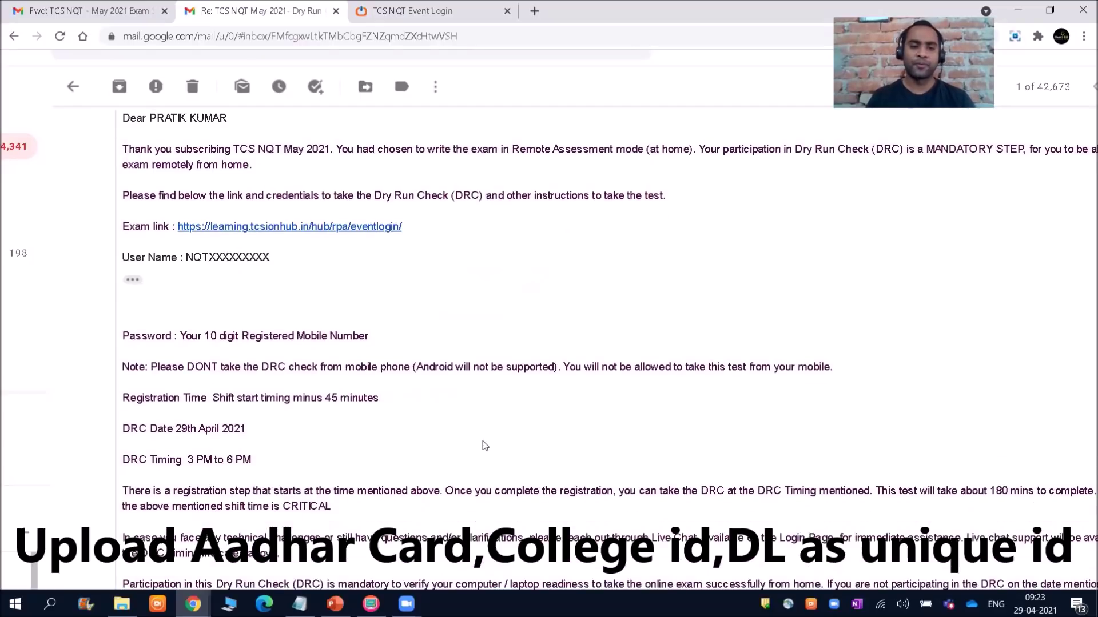
pyautogui.scroll(-1, 485, 445)
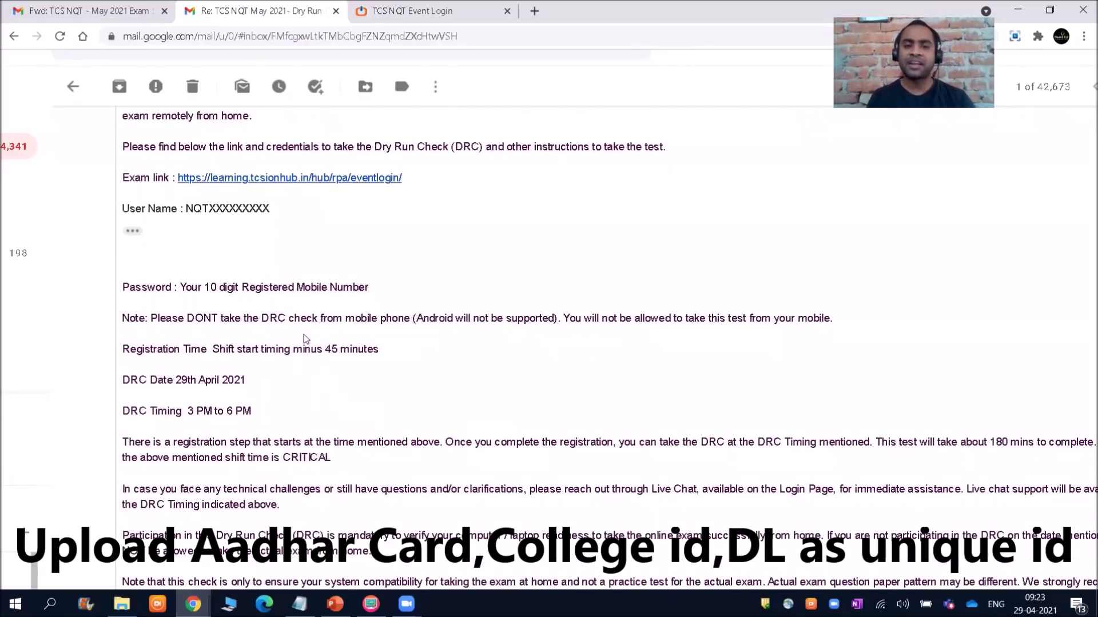
pyautogui.moveTo(413, 320); pyautogui.dragTo(340, 319)
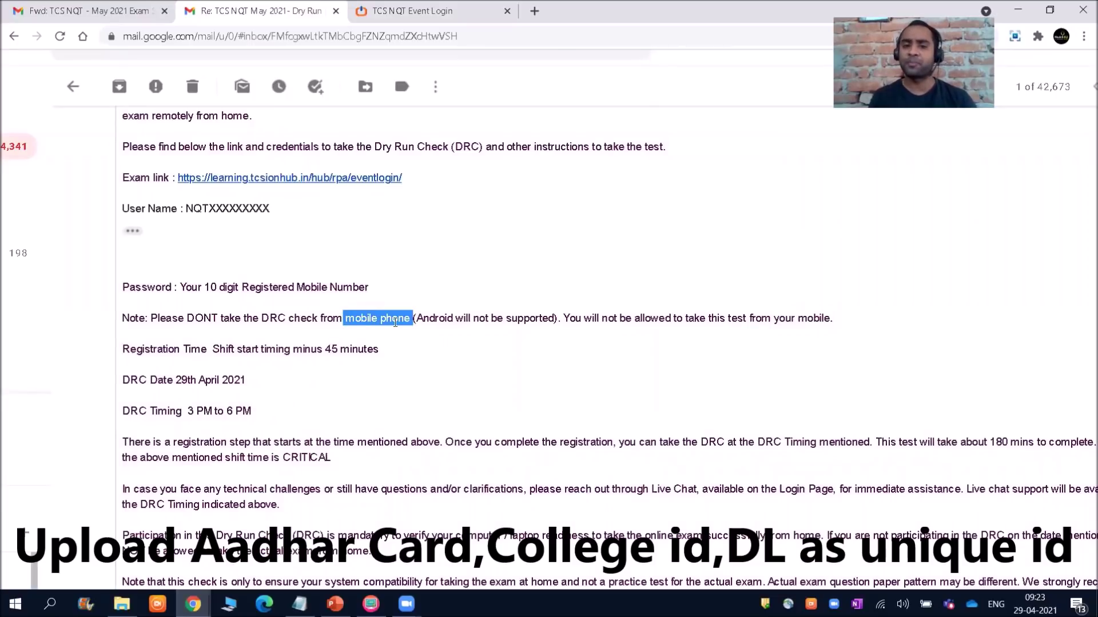
pyautogui.click(413, 321)
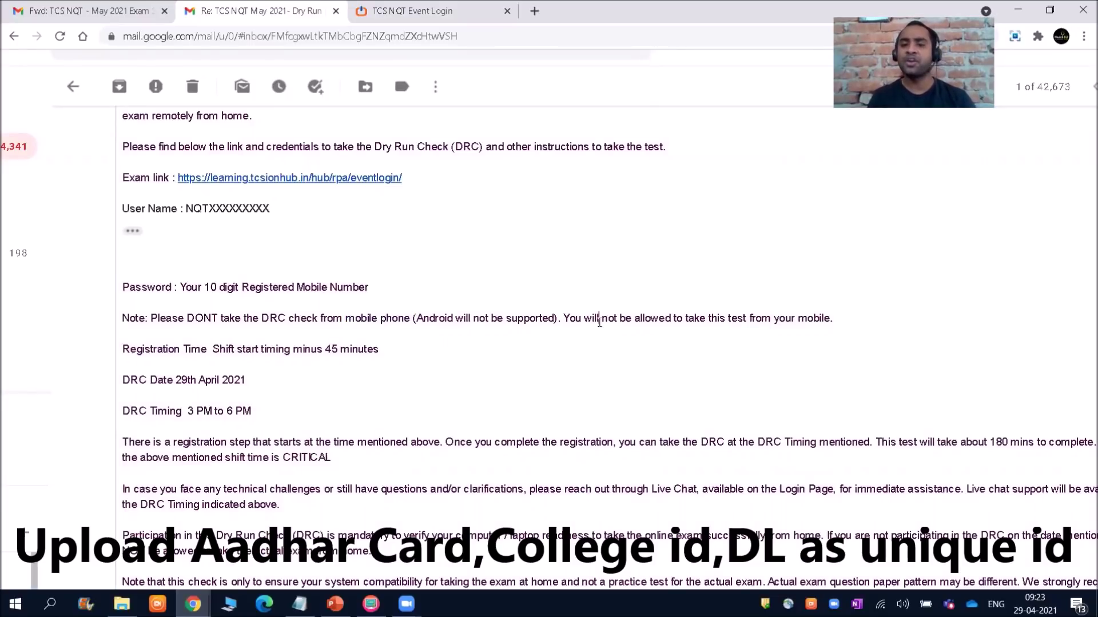
# Review the registration time, DRC date and DRC timing lines, and the registration paragraph below them
pyautogui.scroll(-2, 599, 321)
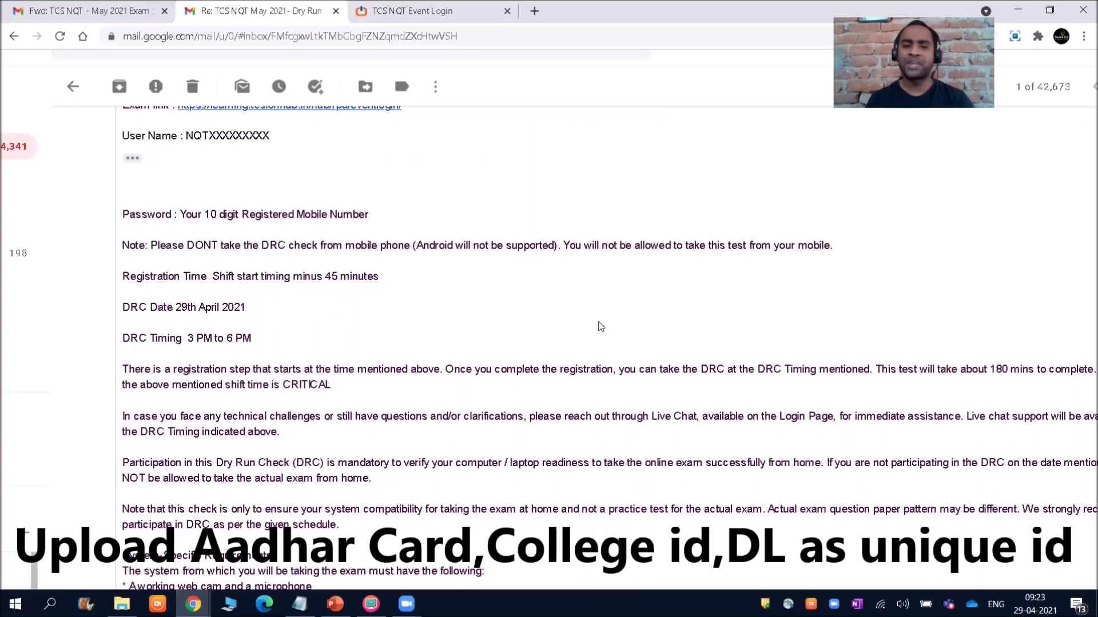
pyautogui.scroll(-1, 600, 326)
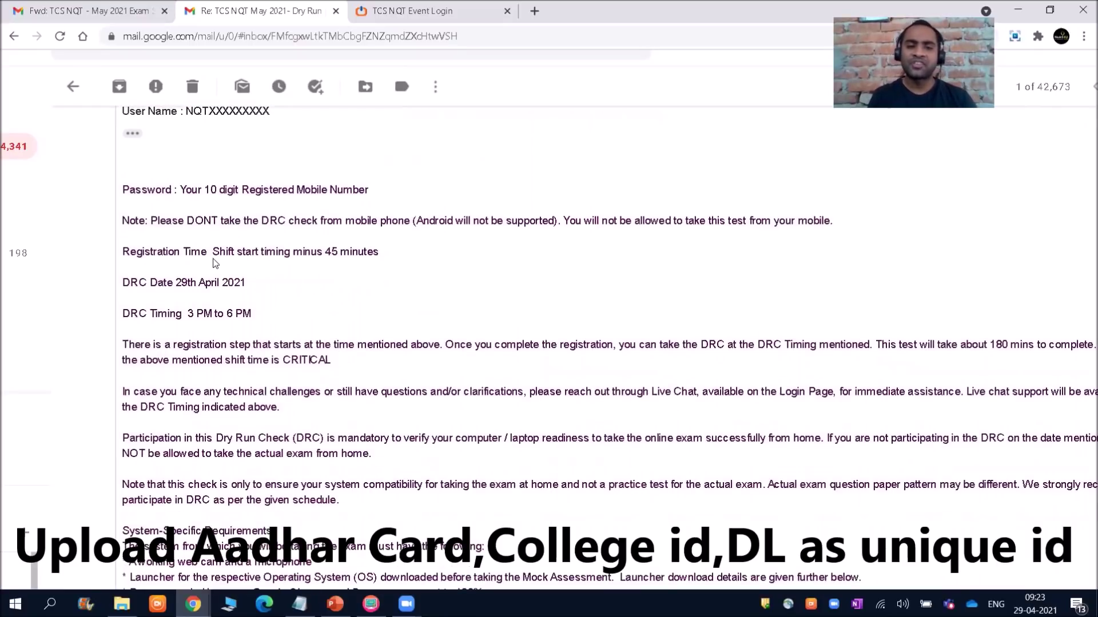
pyautogui.moveTo(213, 253); pyautogui.dragTo(372, 258)
pyautogui.click(397, 280)
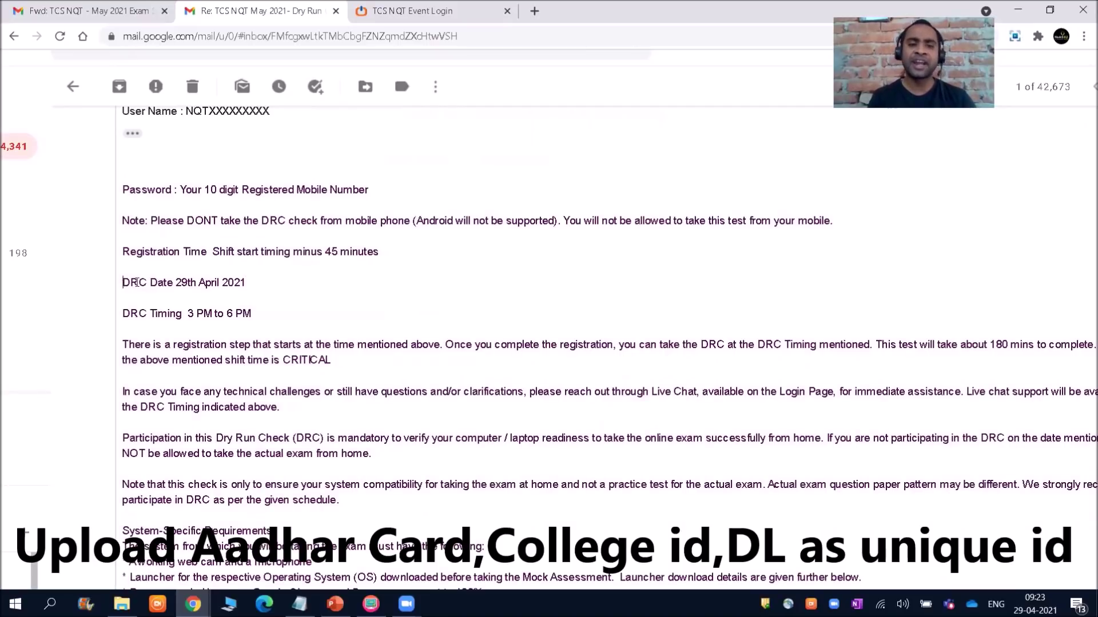
pyautogui.moveTo(124, 283); pyautogui.dragTo(181, 284)
pyautogui.click(234, 290)
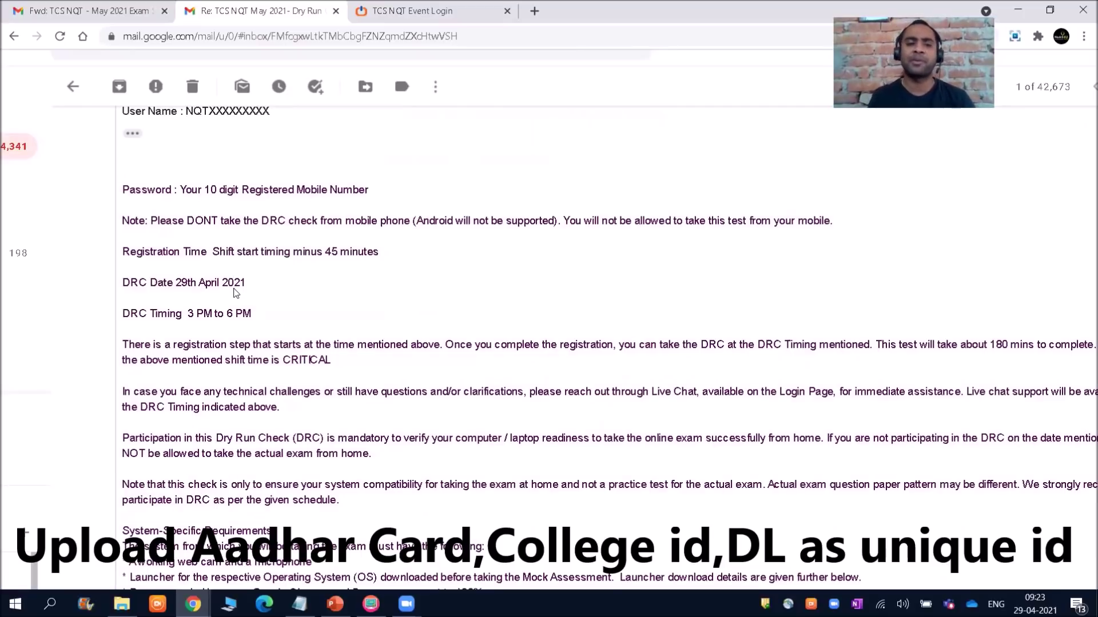
pyautogui.moveTo(247, 284); pyautogui.dragTo(177, 283)
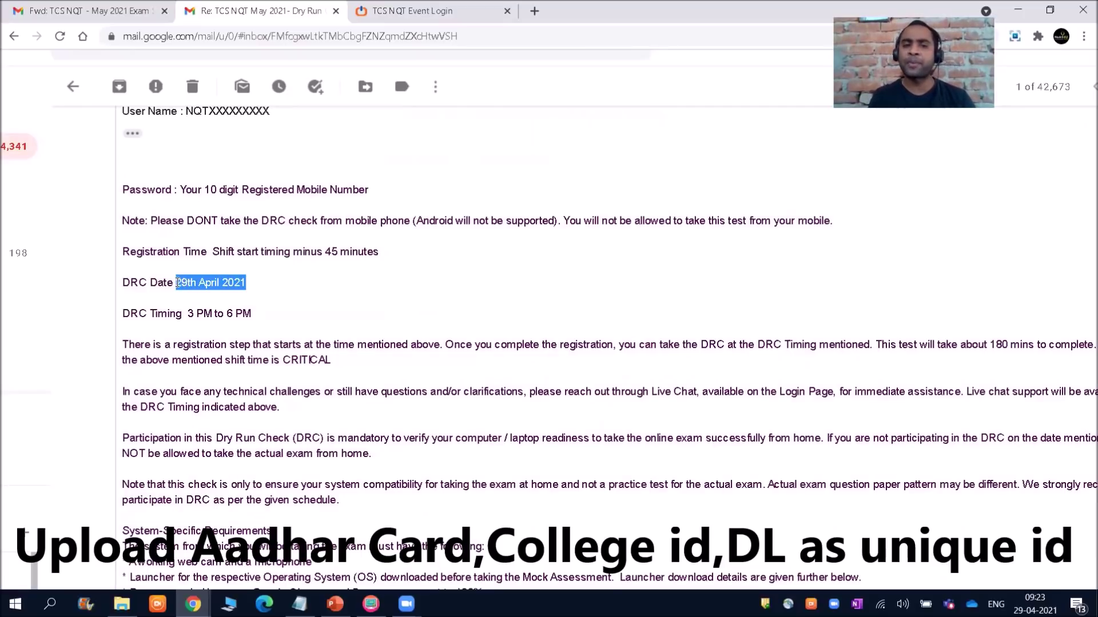
pyautogui.moveTo(123, 317); pyautogui.dragTo(182, 315)
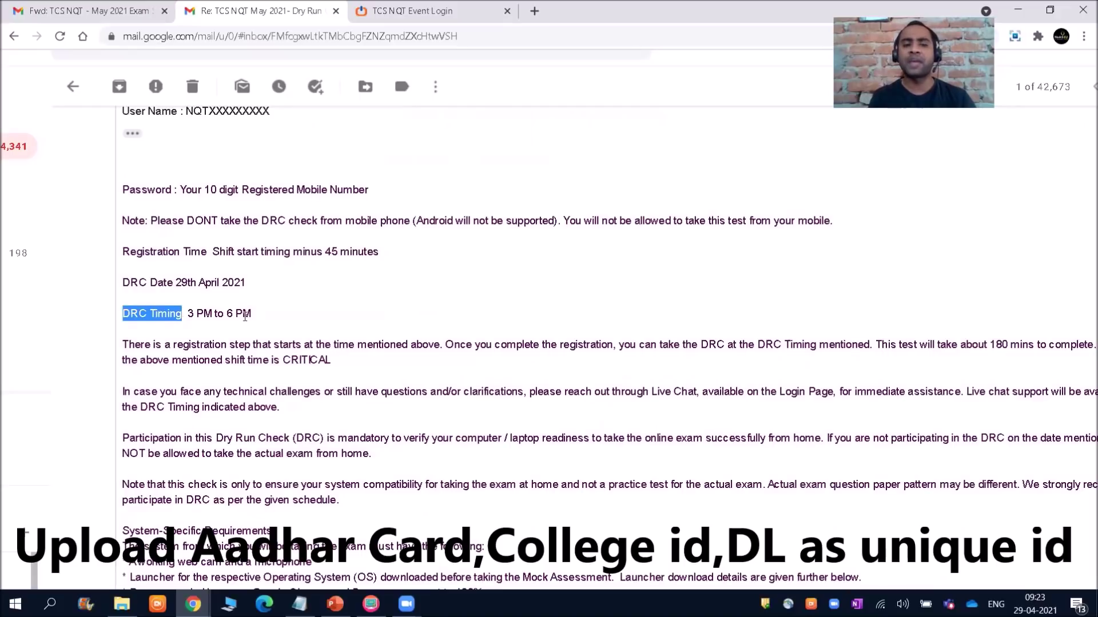
pyautogui.scroll(-2, 267, 319)
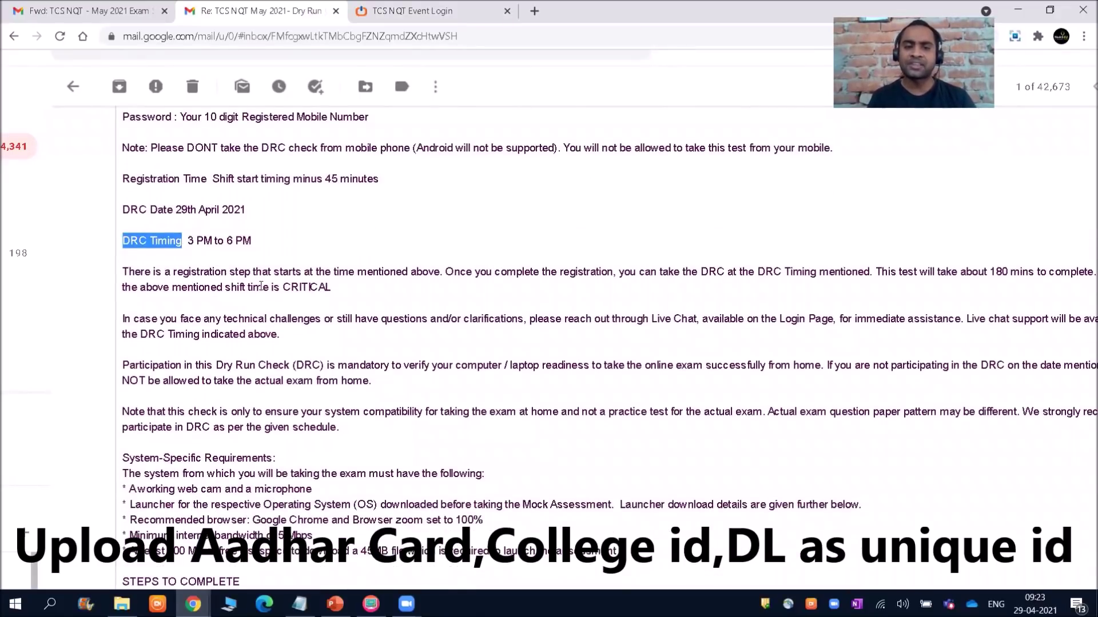
pyautogui.click(578, 274)
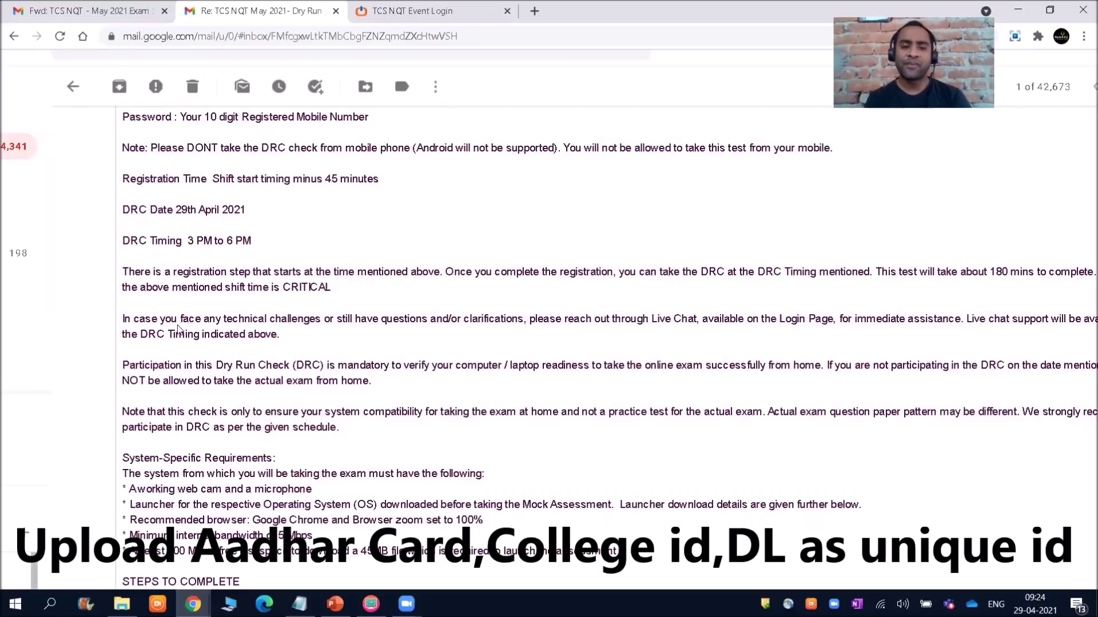
# Highlight the technical support sentence mentioning Live Chat and compare it with the chat window on the login page
pyautogui.moveTo(194, 321); pyautogui.dragTo(515, 318)
pyautogui.moveTo(654, 318); pyautogui.dragTo(697, 318)
pyautogui.click(400, 11)
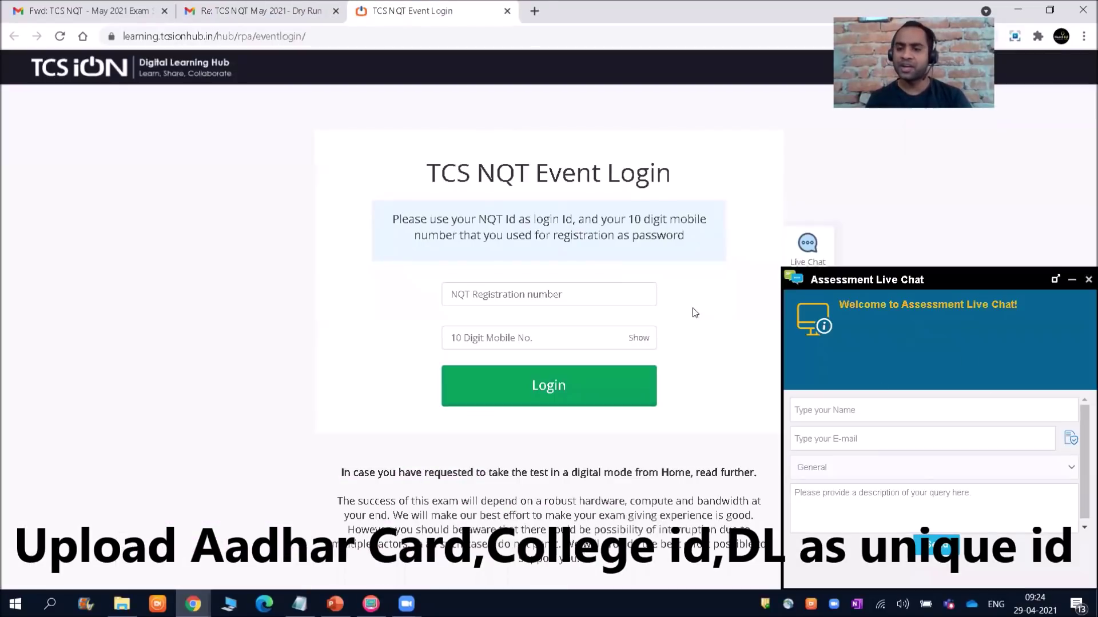
pyautogui.click(301, 16)
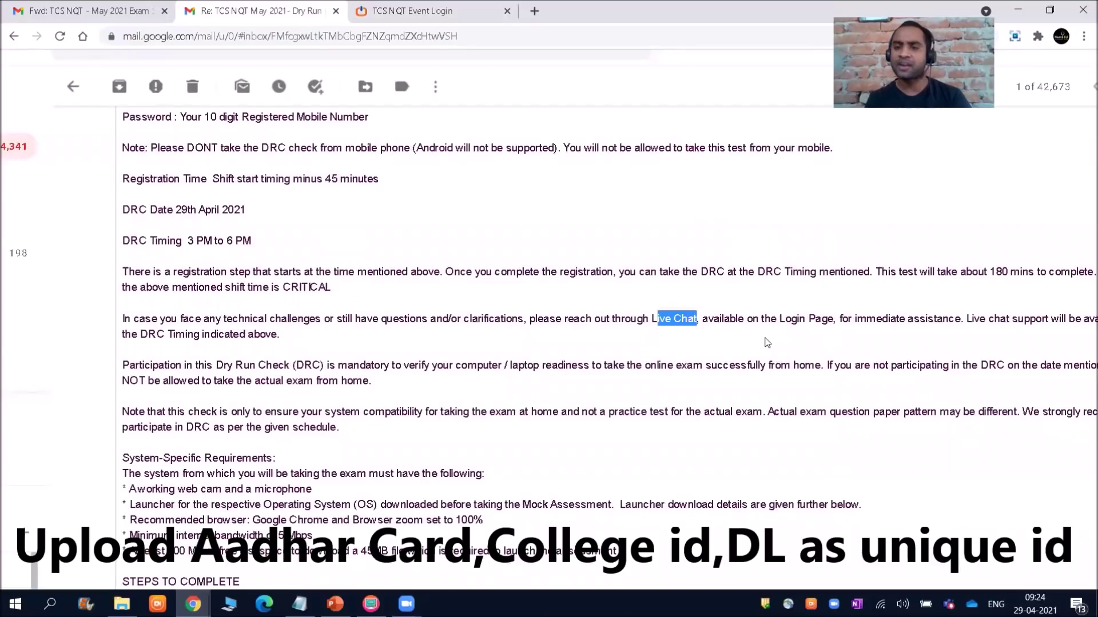
pyautogui.click(803, 337)
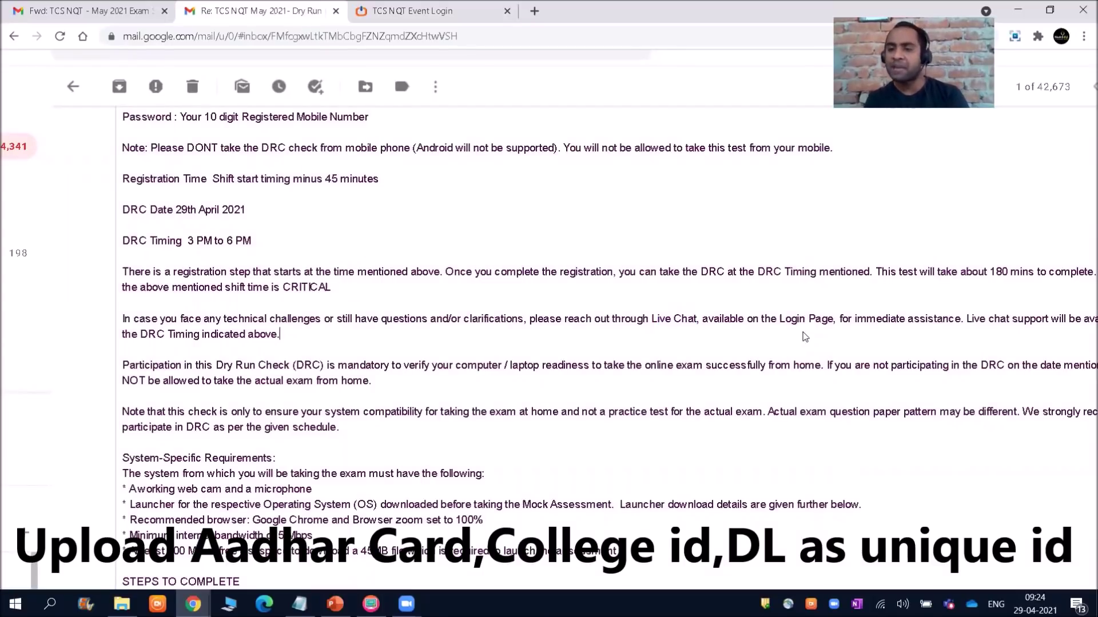
# Highlight the Live Chat support paragraph and the 3 PM to 6 PM DRC timing in the Dry Run Check email
pyautogui.scroll(-1, 804, 336)
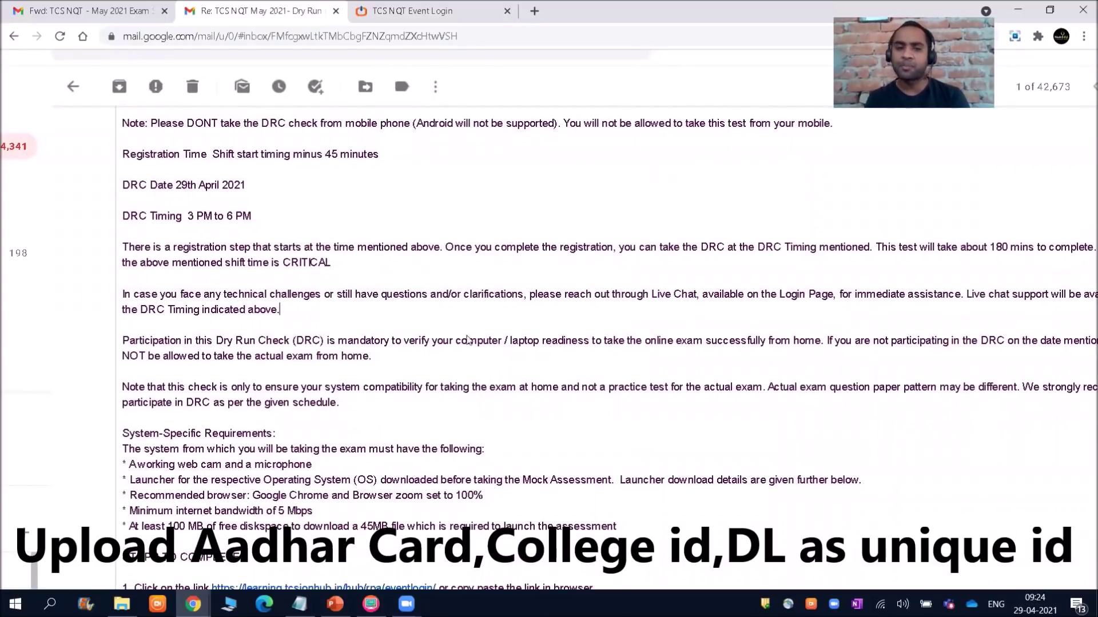
pyautogui.click(200, 325)
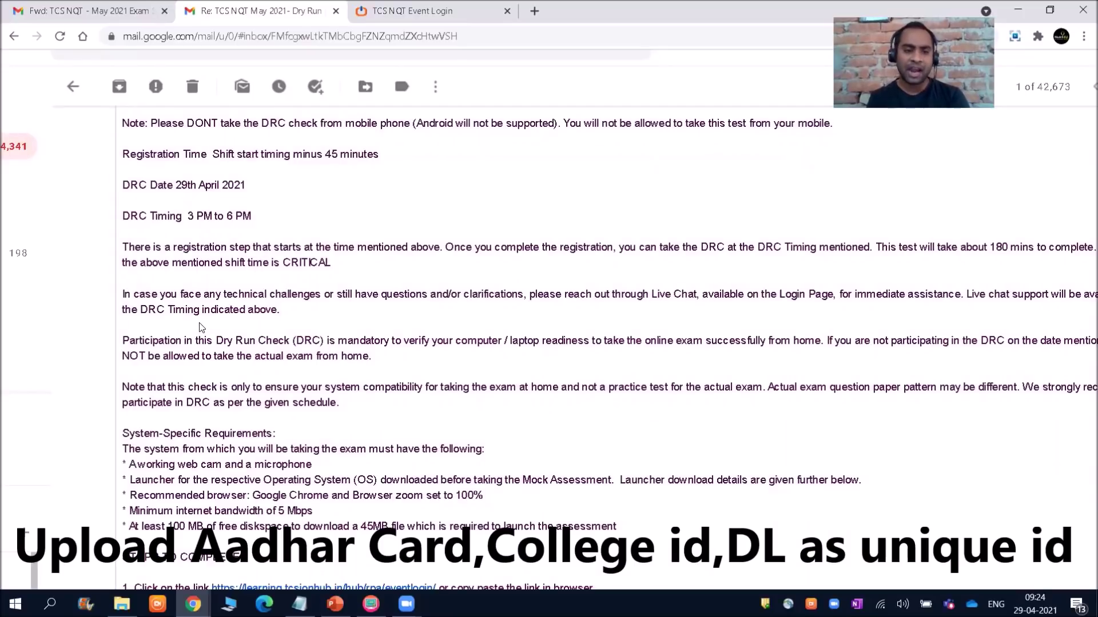
pyautogui.scroll(-1, 199, 327)
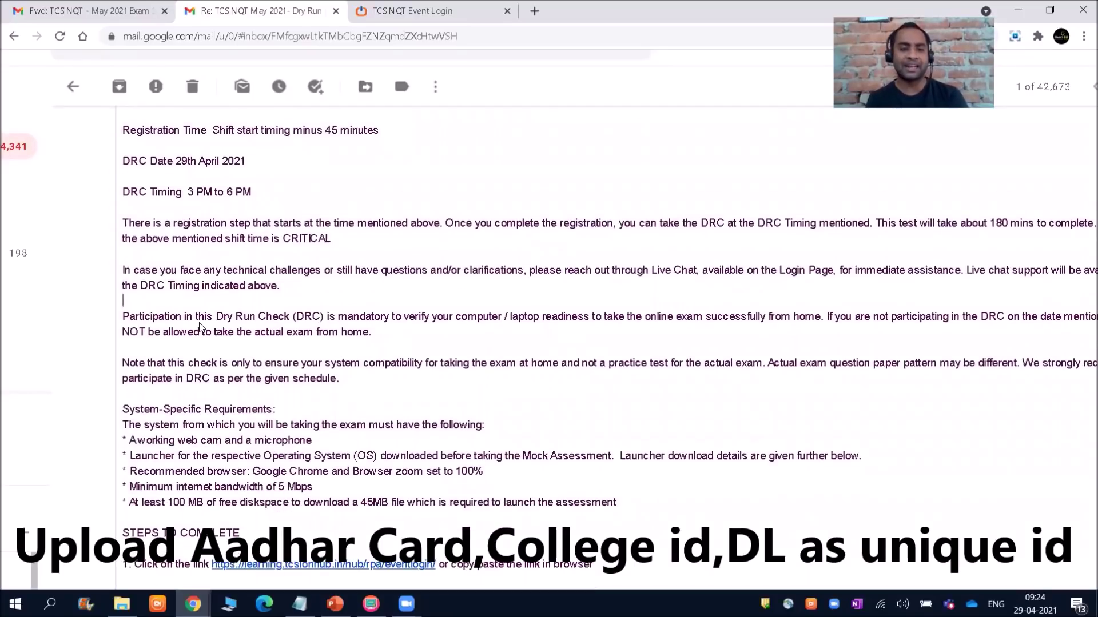
pyautogui.scroll(-1, 199, 327)
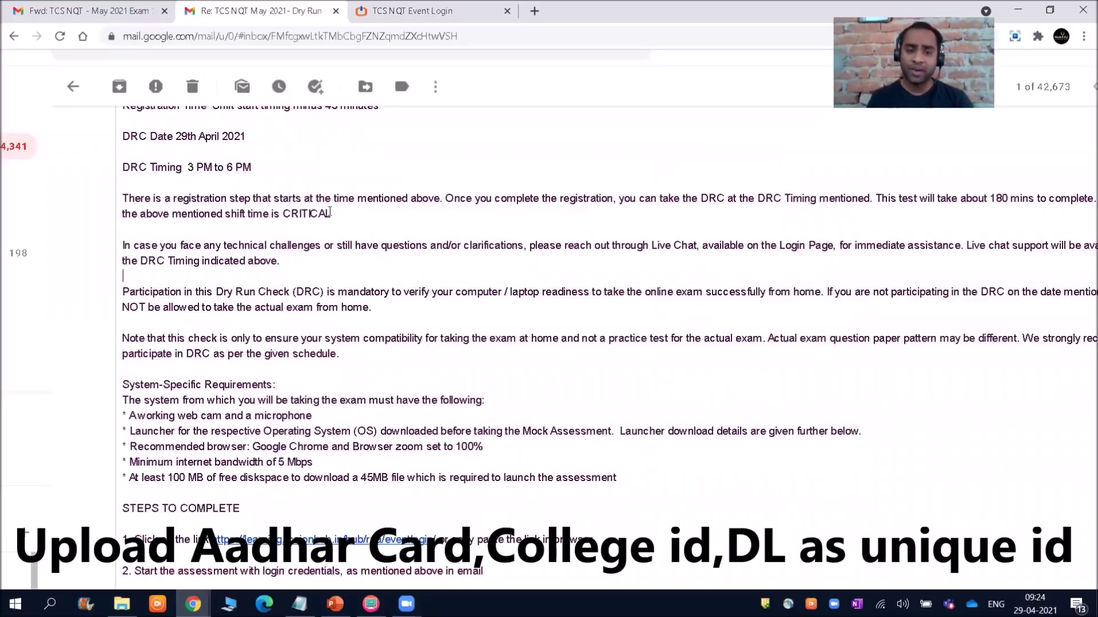
pyautogui.scroll(1, 334, 212)
pyautogui.moveTo(280, 277); pyautogui.dragTo(133, 262)
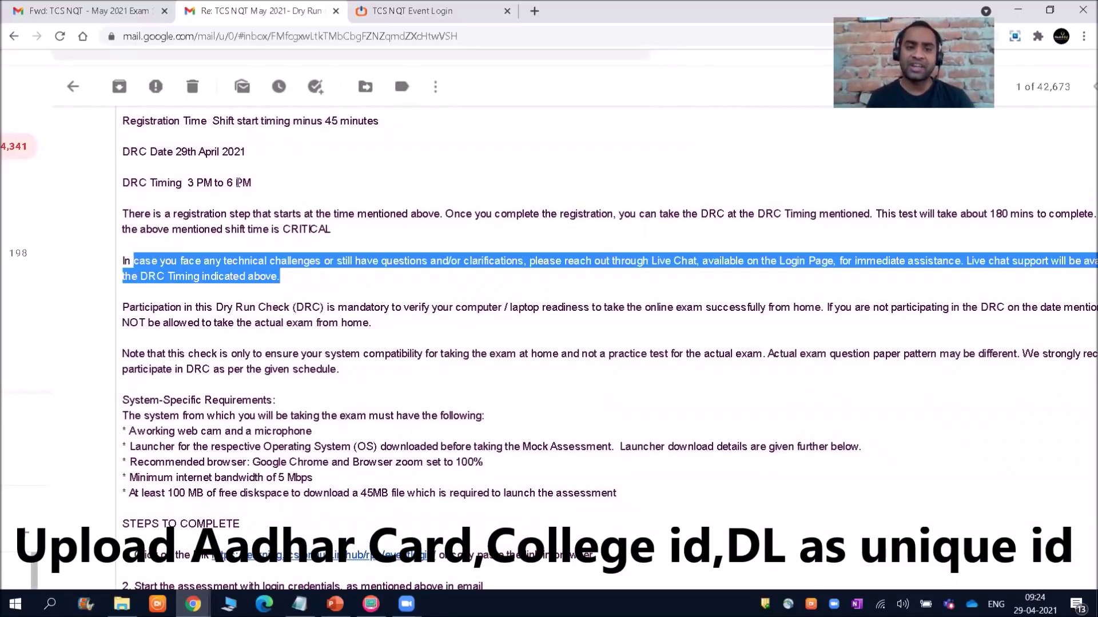
pyautogui.moveTo(250, 182); pyautogui.dragTo(187, 183)
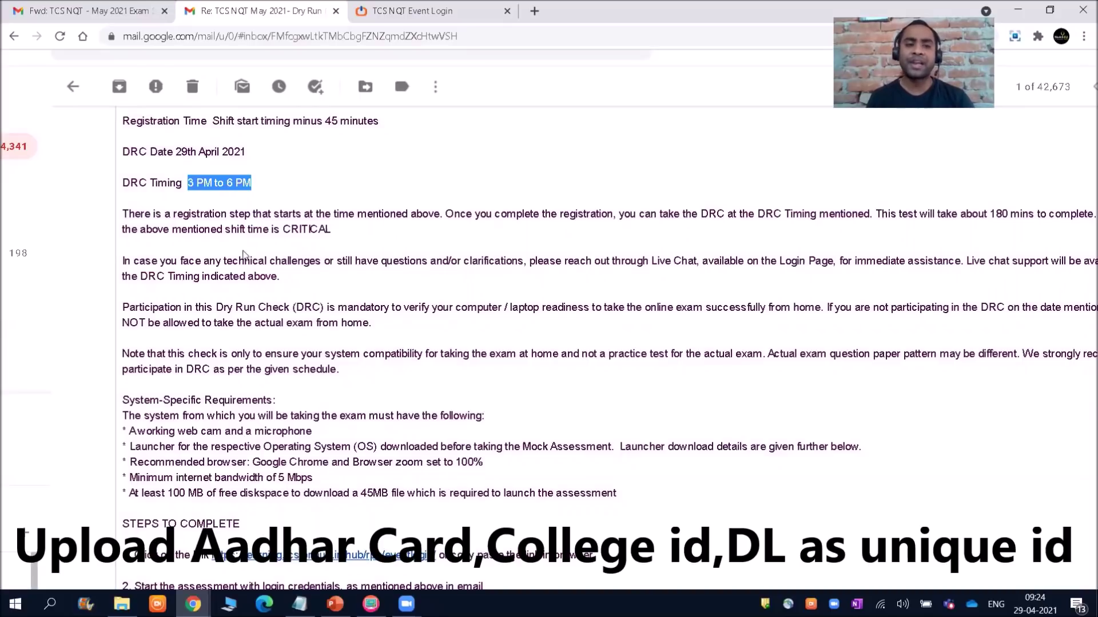
pyautogui.moveTo(280, 277); pyautogui.dragTo(125, 263)
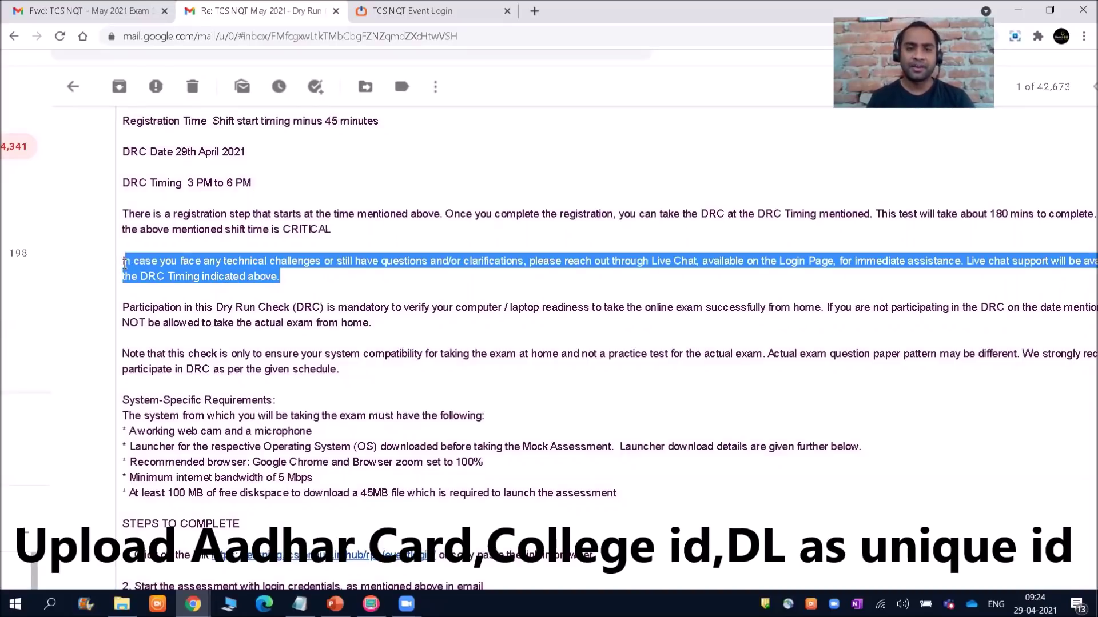
pyautogui.click(270, 354)
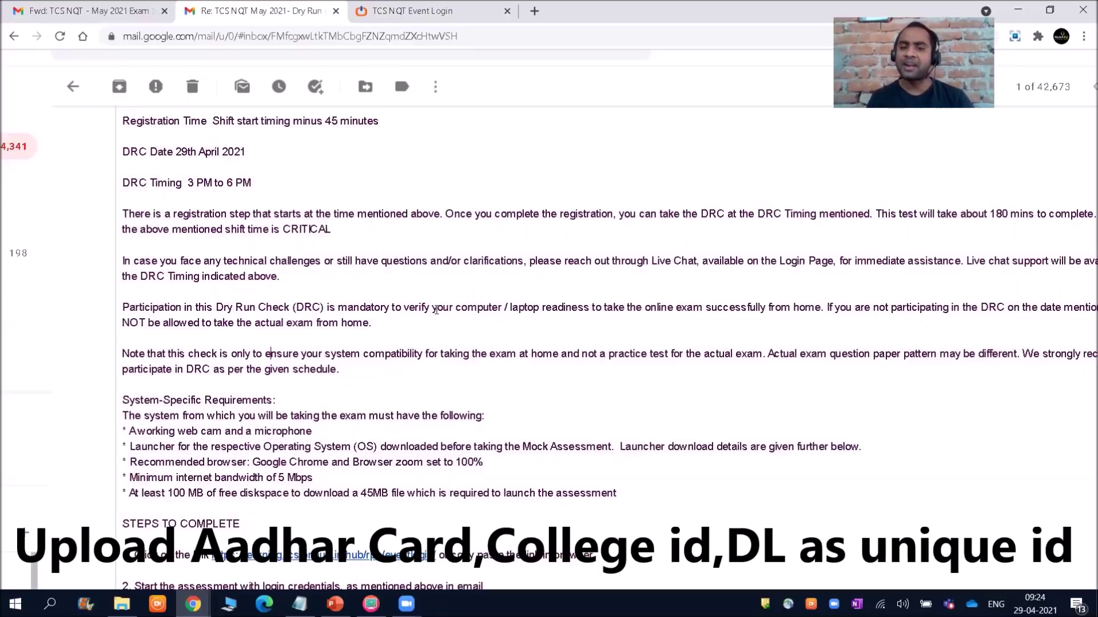
# Highlight the computer/laptop readiness phrase and the words about taking the actual exam from home in the participation paragraph
pyautogui.moveTo(444, 308); pyautogui.dragTo(592, 307)
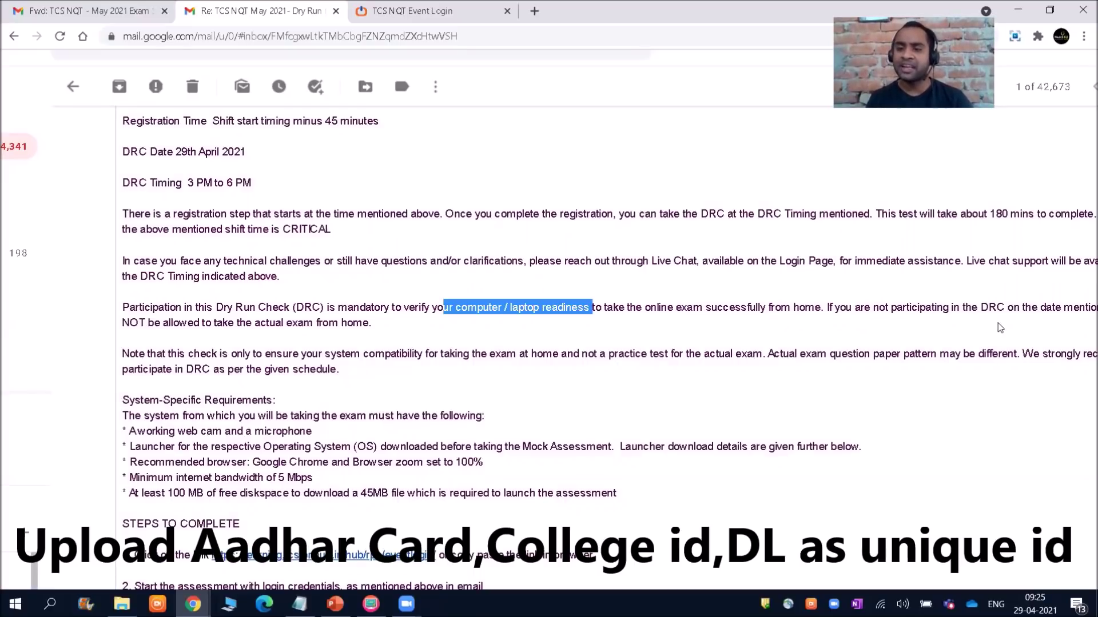
pyautogui.moveTo(213, 322); pyautogui.dragTo(349, 336)
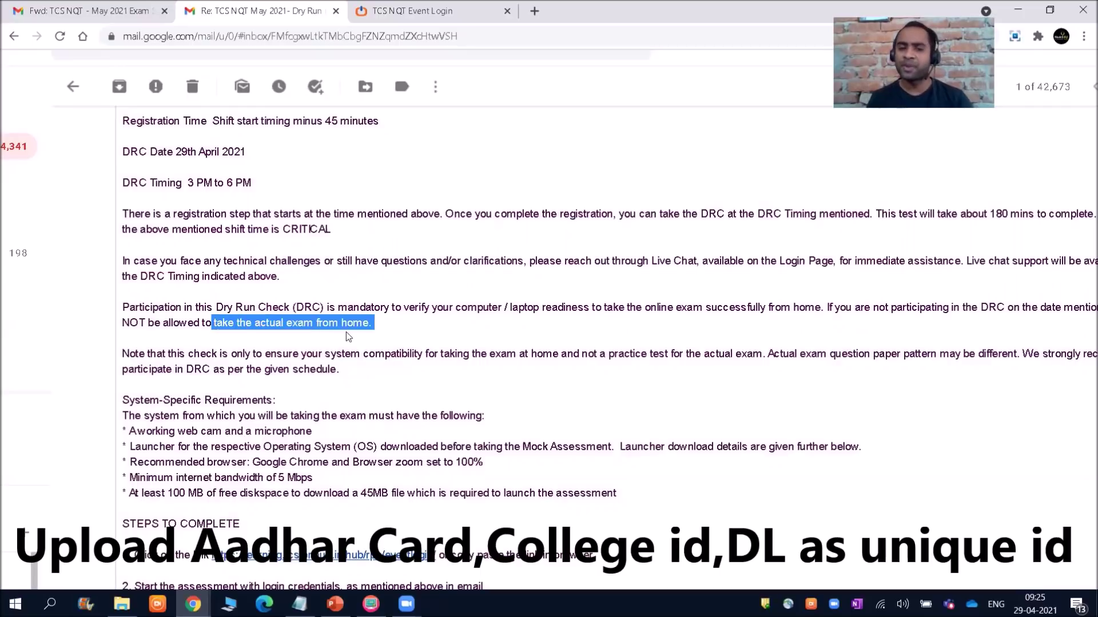
pyautogui.click(381, 335)
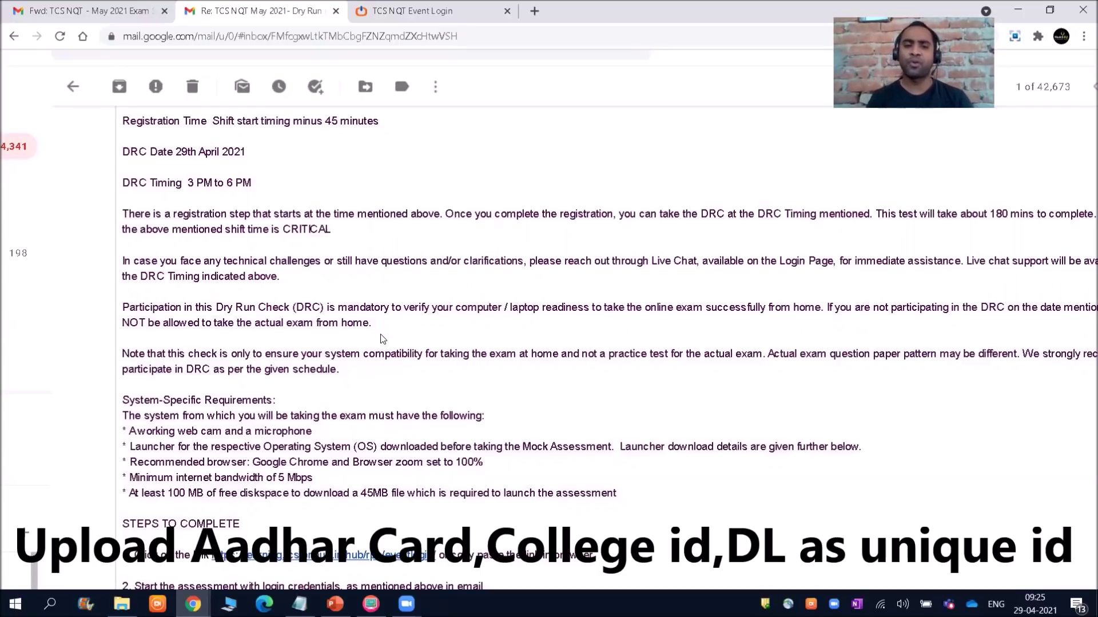
# Highlight the practice test remark and the DRC schedule wording in the system compatibility note
pyautogui.scroll(-1, 382, 338)
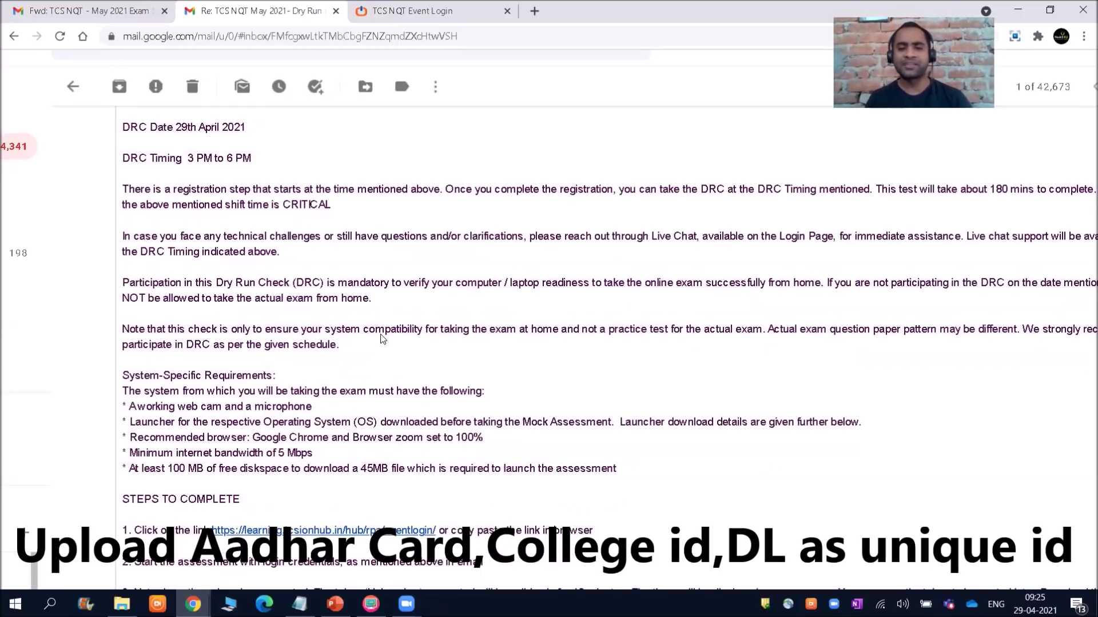
pyautogui.scroll(-1, 382, 338)
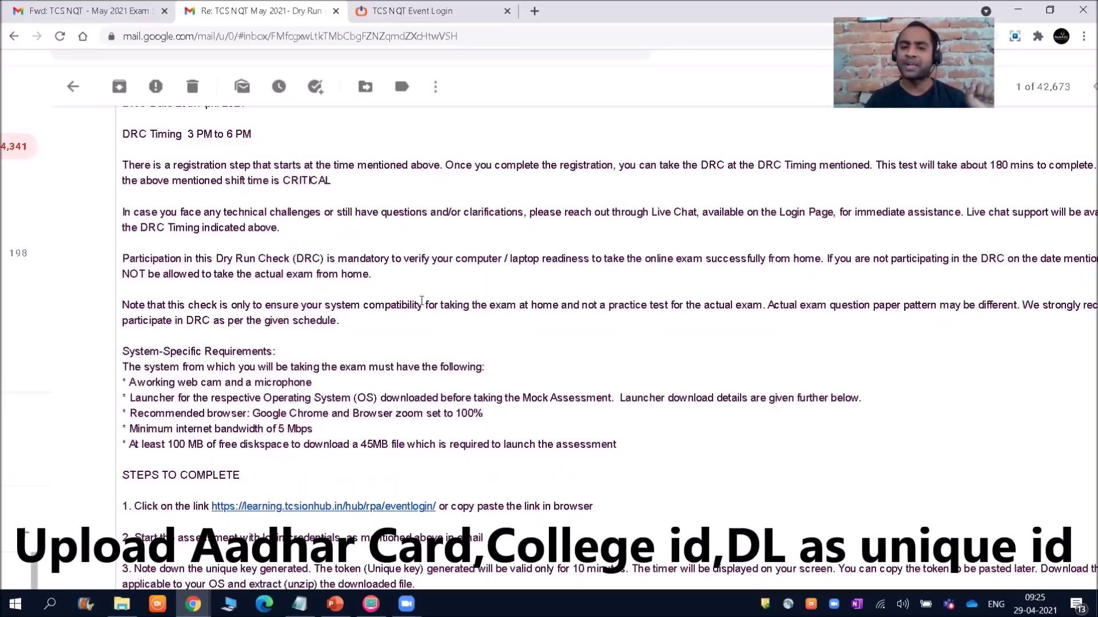
pyautogui.moveTo(594, 304); pyautogui.dragTo(759, 307)
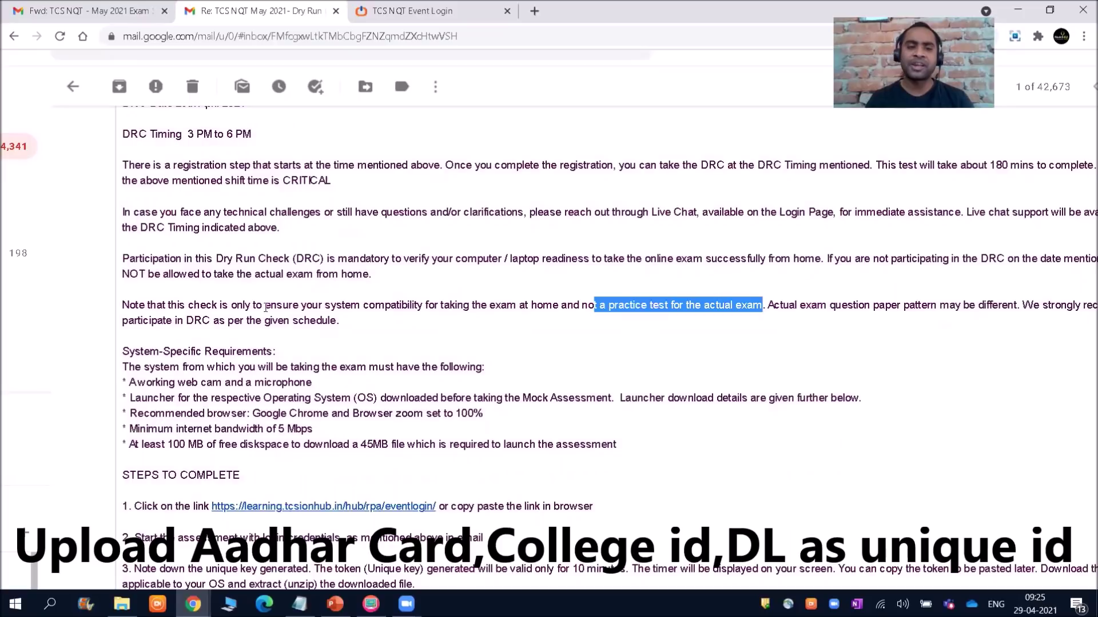
pyautogui.click(187, 319)
pyautogui.moveTo(187, 319); pyautogui.dragTo(248, 335)
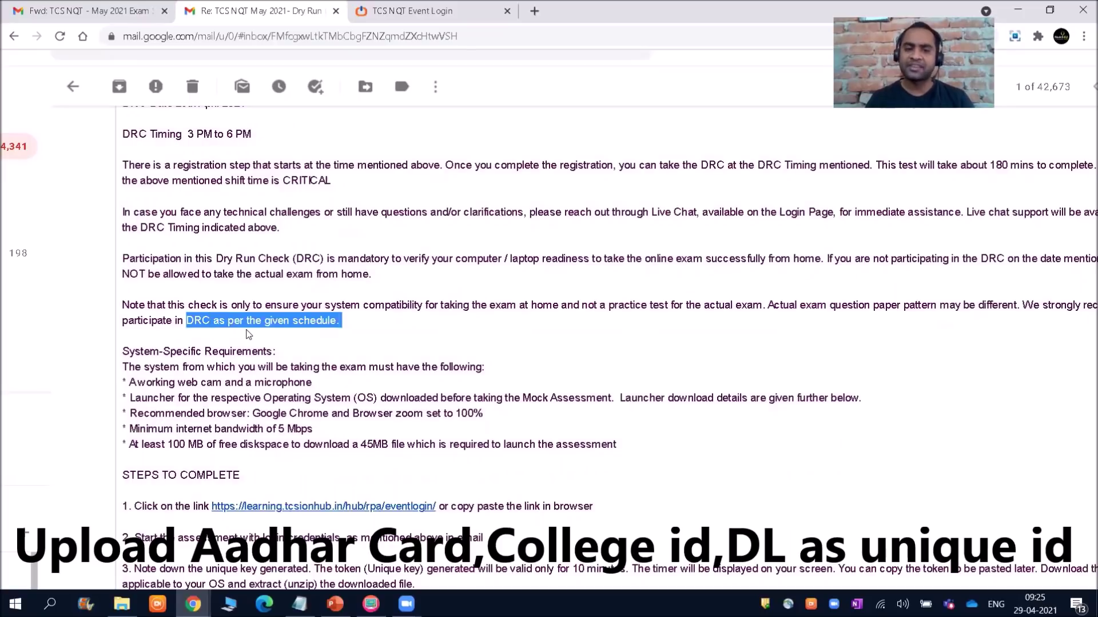
pyautogui.click(249, 334)
# Highlight the web cam and microphone, OS launcher, and recommended browser lines under System-Specific Requirements
pyautogui.scroll(-2, 249, 335)
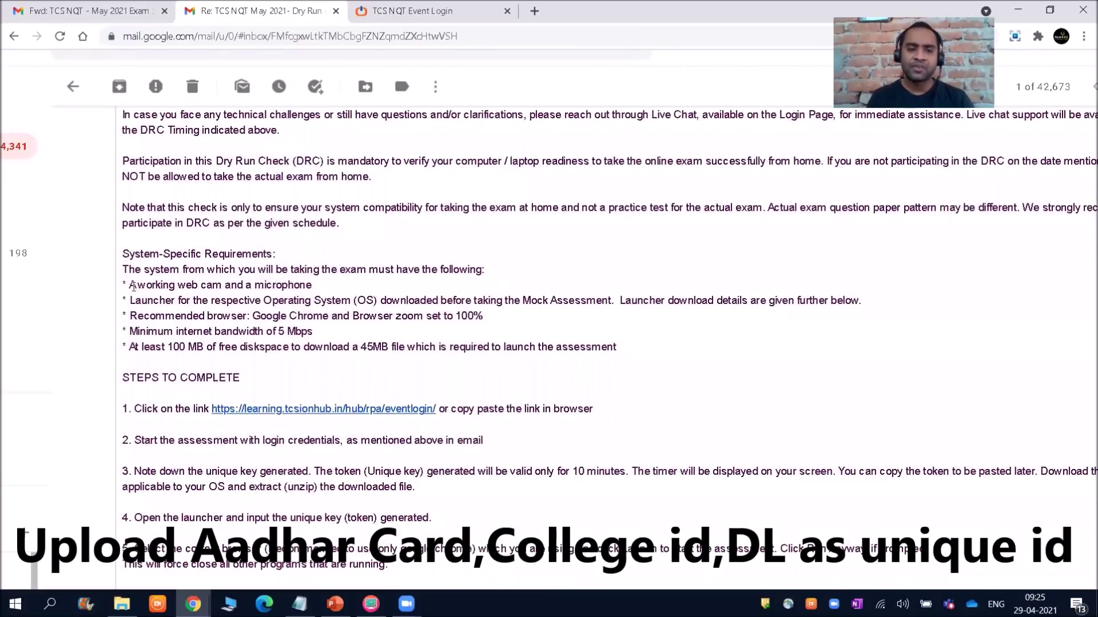
pyautogui.moveTo(136, 284); pyautogui.dragTo(316, 287)
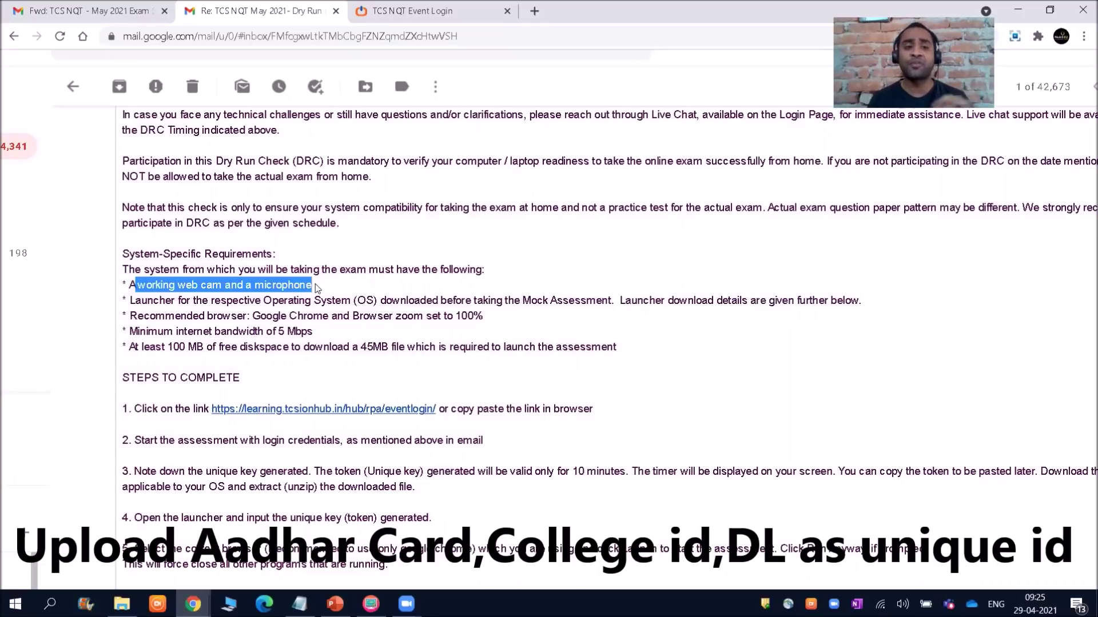
pyautogui.moveTo(180, 302); pyautogui.dragTo(191, 301)
pyautogui.moveTo(276, 311); pyautogui.dragTo(615, 301)
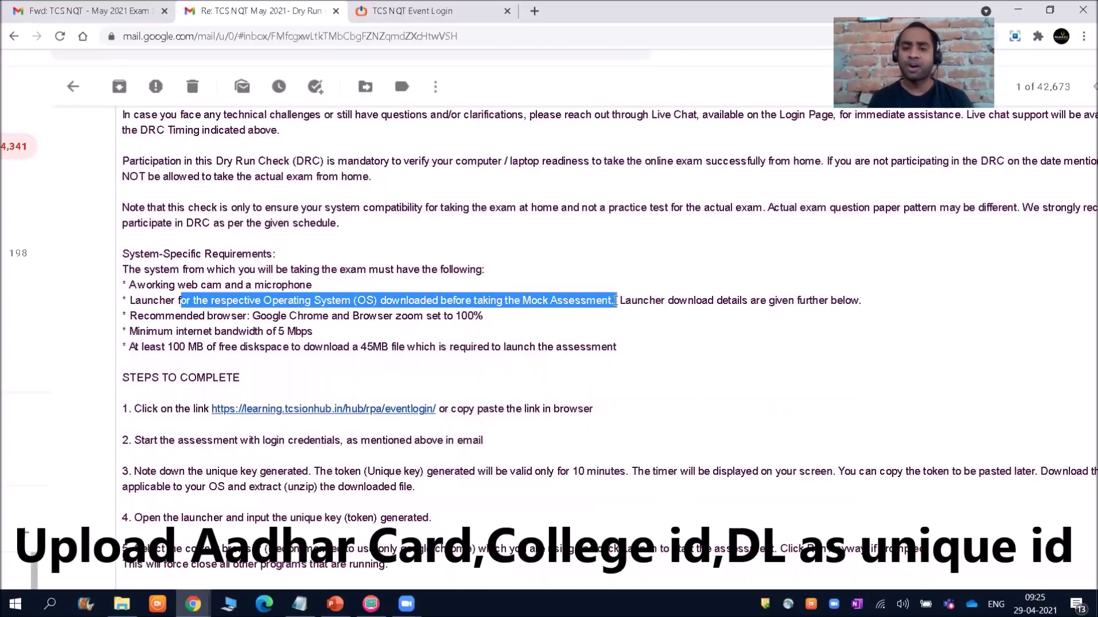
pyautogui.click(615, 301)
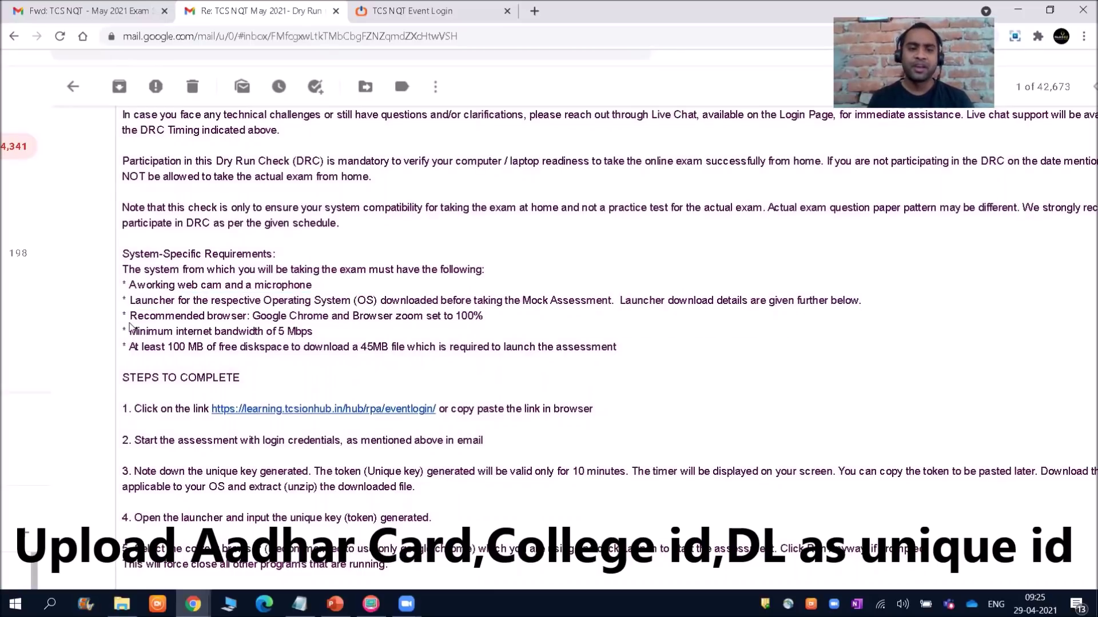
pyautogui.moveTo(131, 318); pyautogui.dragTo(494, 317)
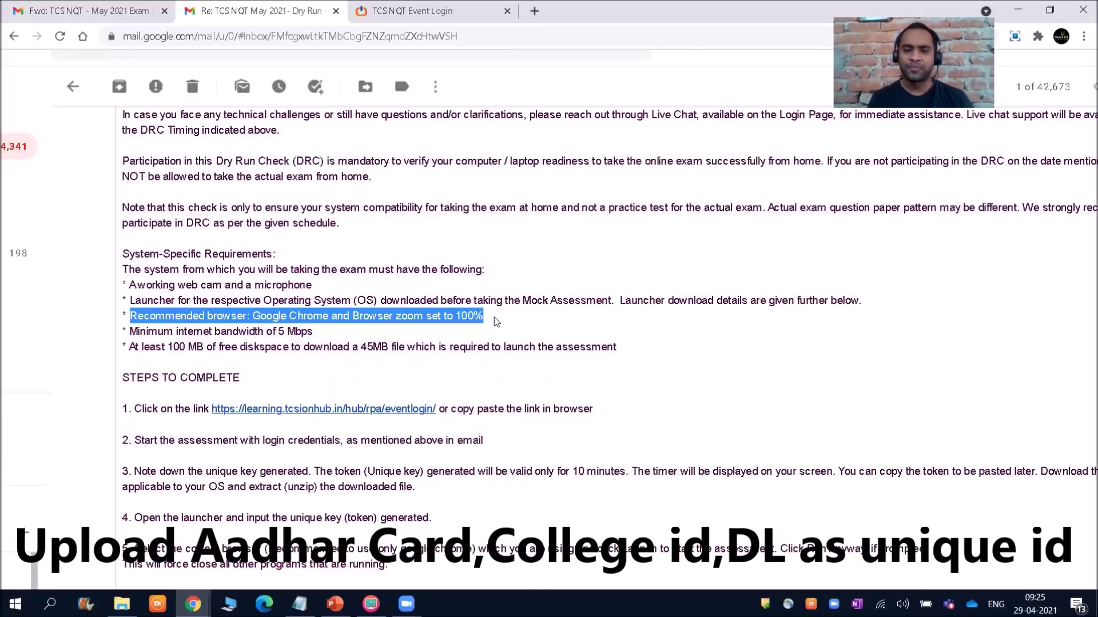
pyautogui.click(455, 324)
# Highlight the minimum internet bandwidth and free disk space lines in the system requirements
pyautogui.moveTo(130, 331); pyautogui.dragTo(327, 330)
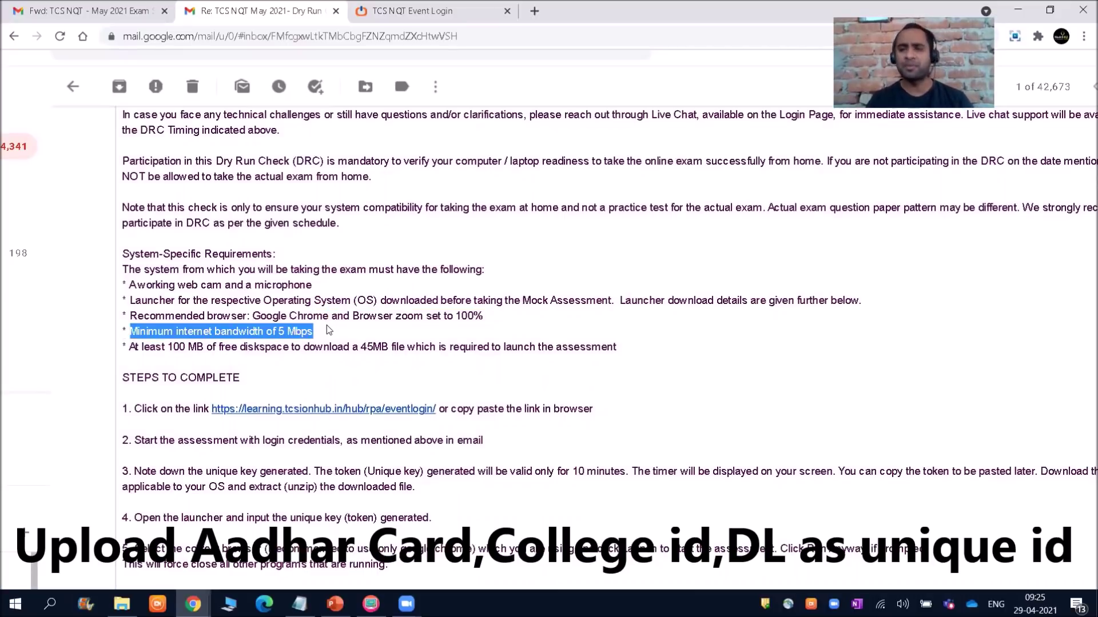
pyautogui.scroll(-1, 329, 330)
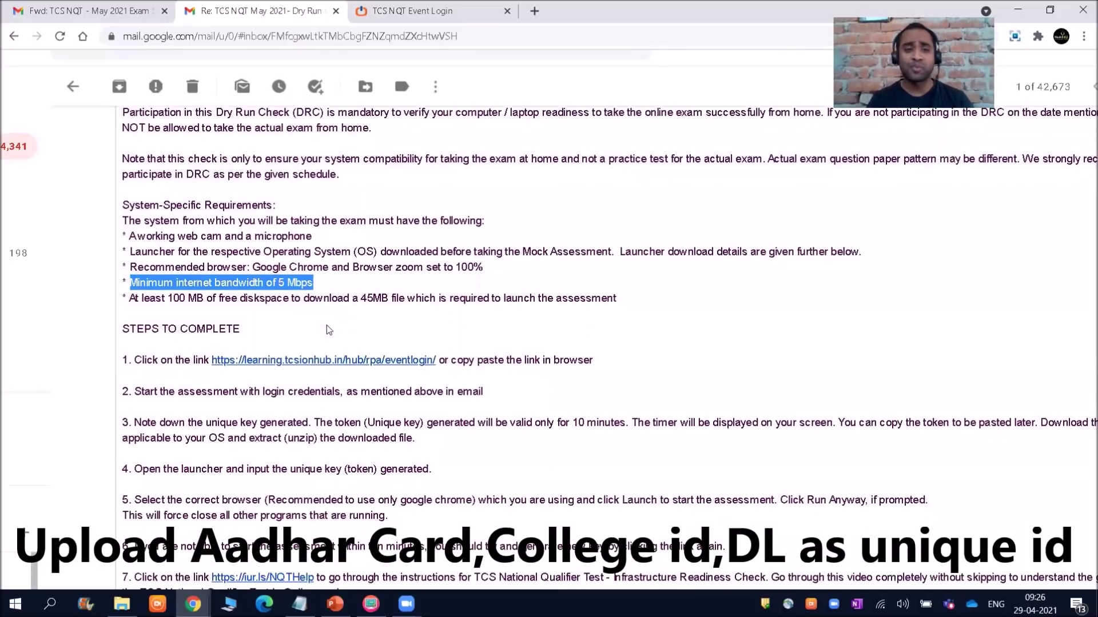
pyautogui.click(213, 333)
pyautogui.moveTo(131, 303); pyautogui.dragTo(518, 301)
pyautogui.click(517, 301)
# Highlight the login credentials step, the 10-minute token validity and the timer sentence under STEPS TO COMPLETE
pyautogui.scroll(-1, 516, 306)
pyautogui.scroll(-3, 515, 302)
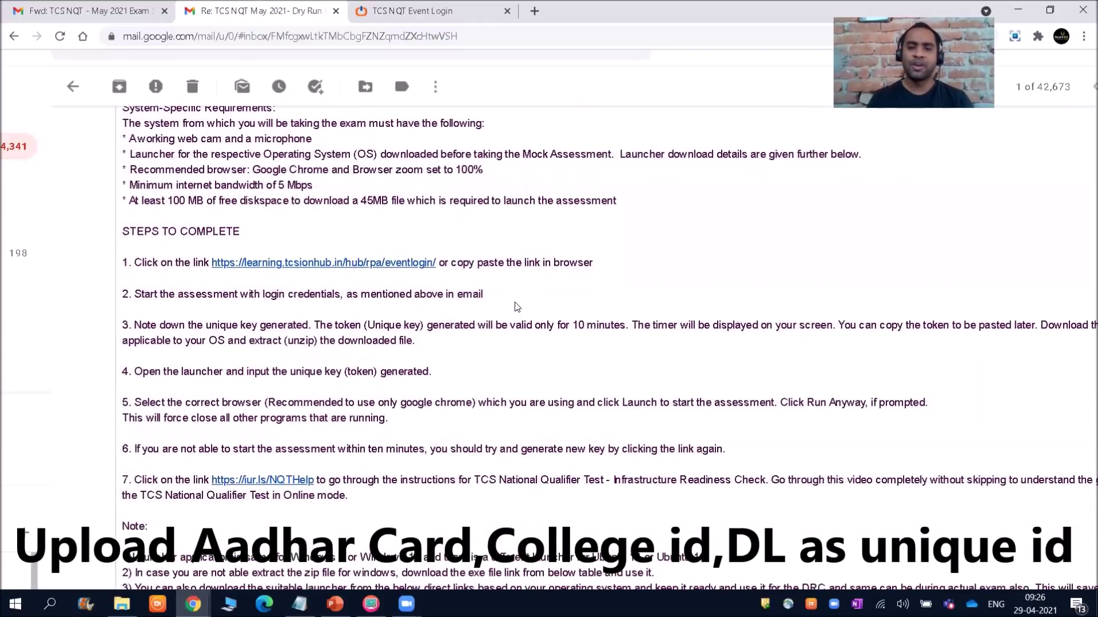
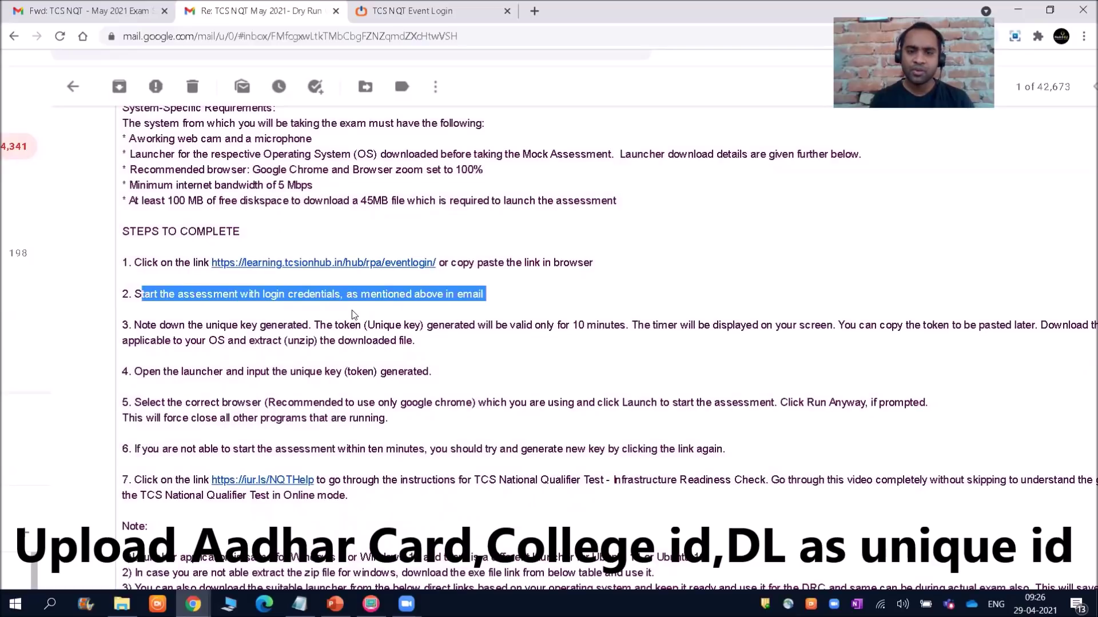
pyautogui.click(199, 338)
pyautogui.moveTo(136, 325); pyautogui.dragTo(619, 327)
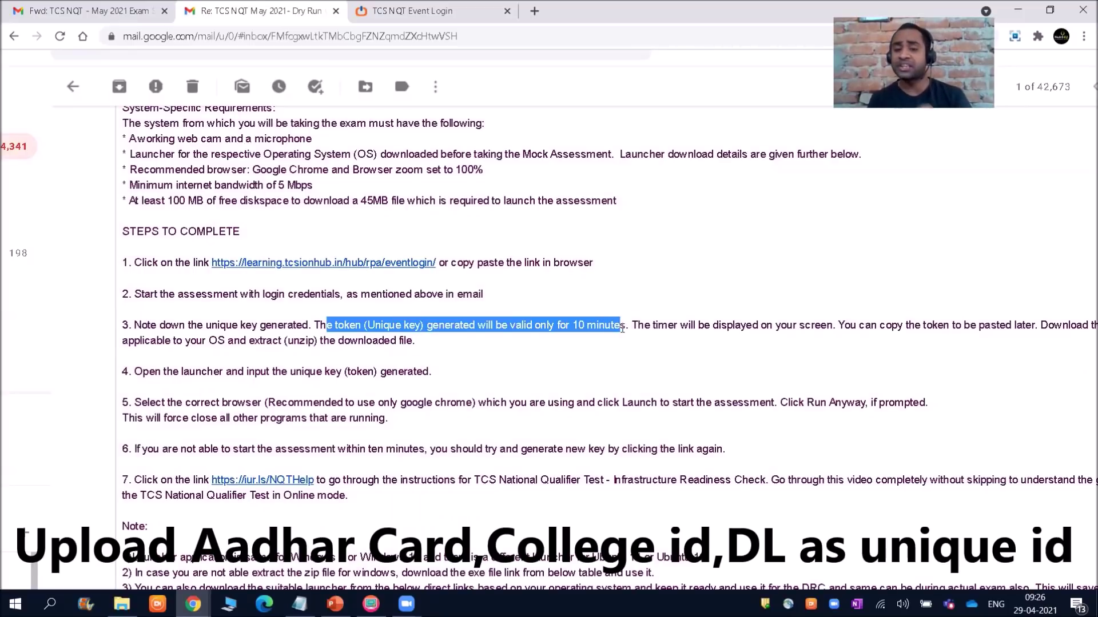
pyautogui.moveTo(621, 328); pyautogui.dragTo(624, 328)
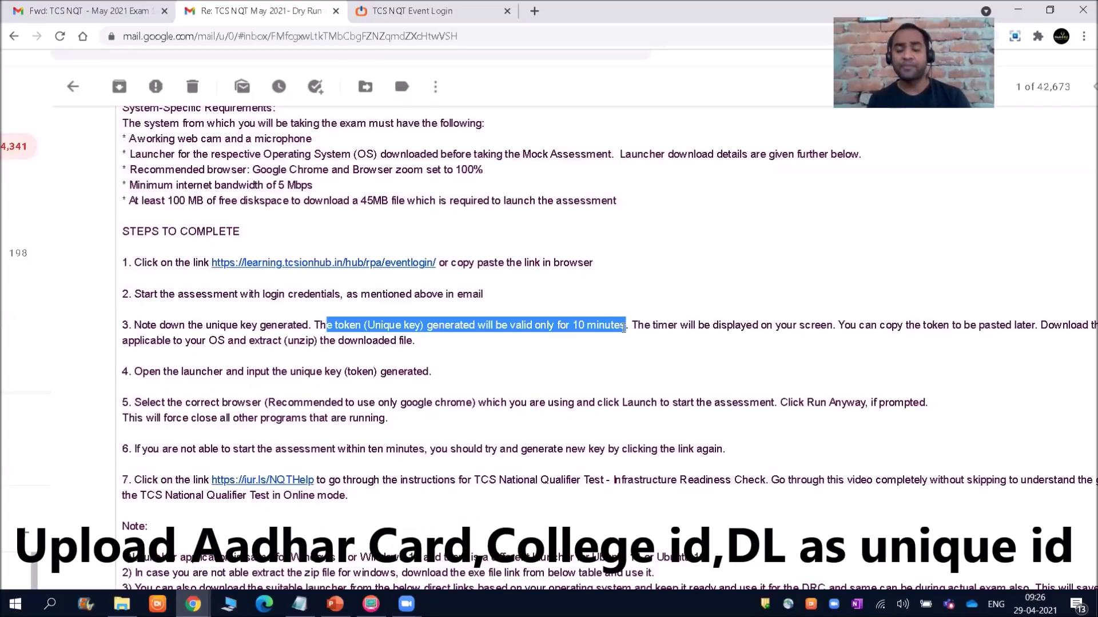
pyautogui.click(627, 327)
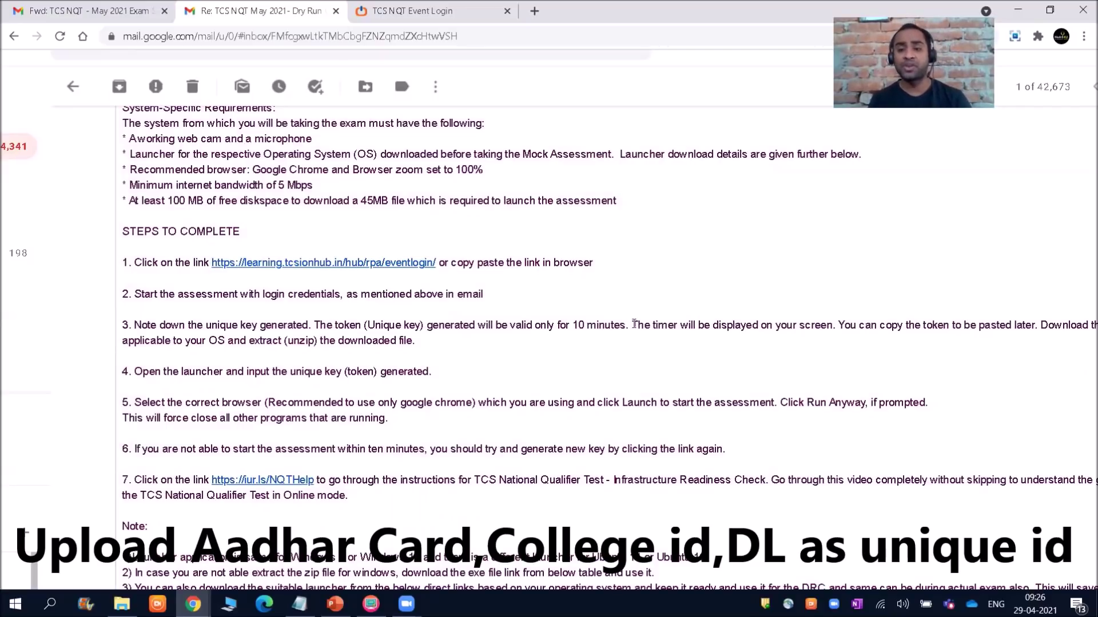
pyautogui.moveTo(631, 325); pyautogui.dragTo(811, 325)
pyautogui.click(745, 339)
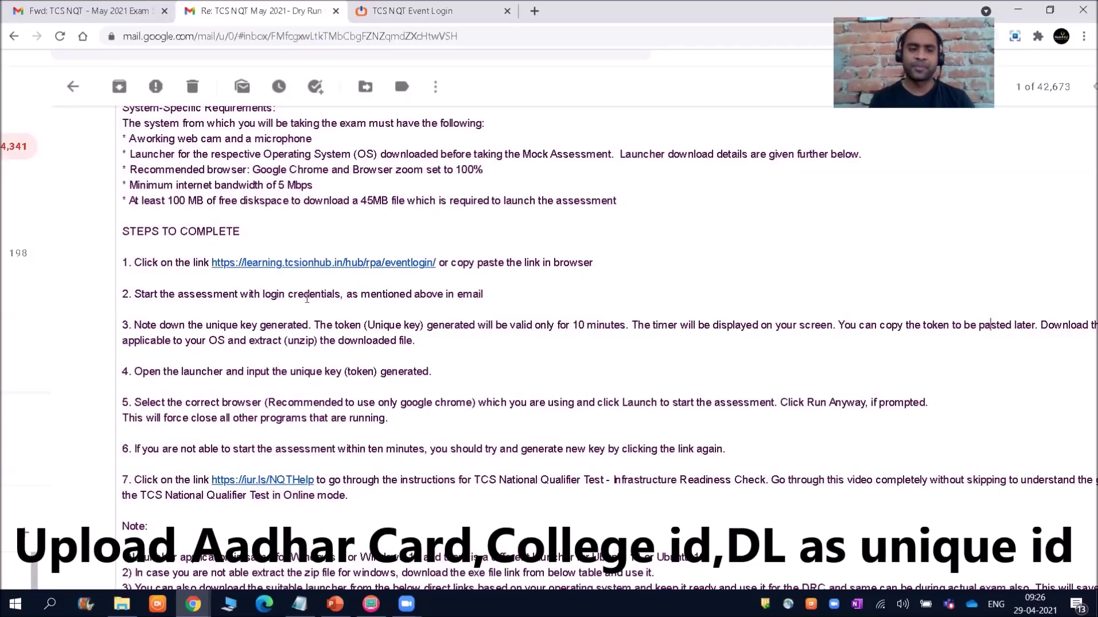
# Highlight the instructions on extracting the downloaded file and entering the unique key in the launcher
pyautogui.moveTo(123, 341); pyautogui.dragTo(351, 339)
pyautogui.moveTo(142, 372); pyautogui.dragTo(376, 391)
pyautogui.click(377, 390)
# Review the remaining steps and notes, and highlight the Windows and Ubuntu rows of the launcher download table
pyautogui.scroll(-2, 376, 391)
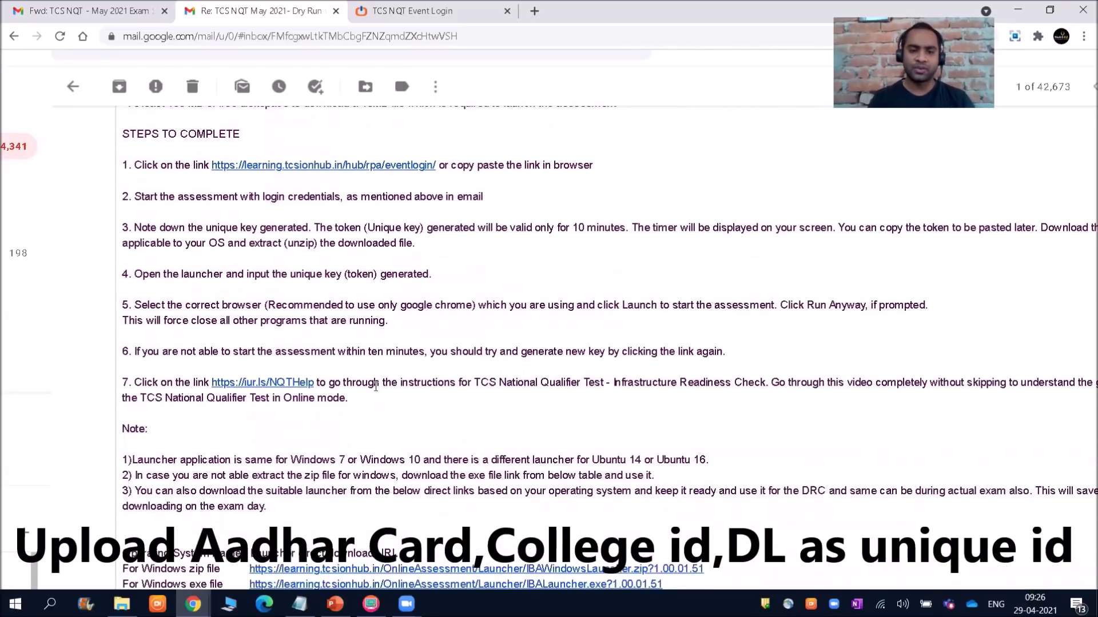
pyautogui.scroll(-1, 376, 391)
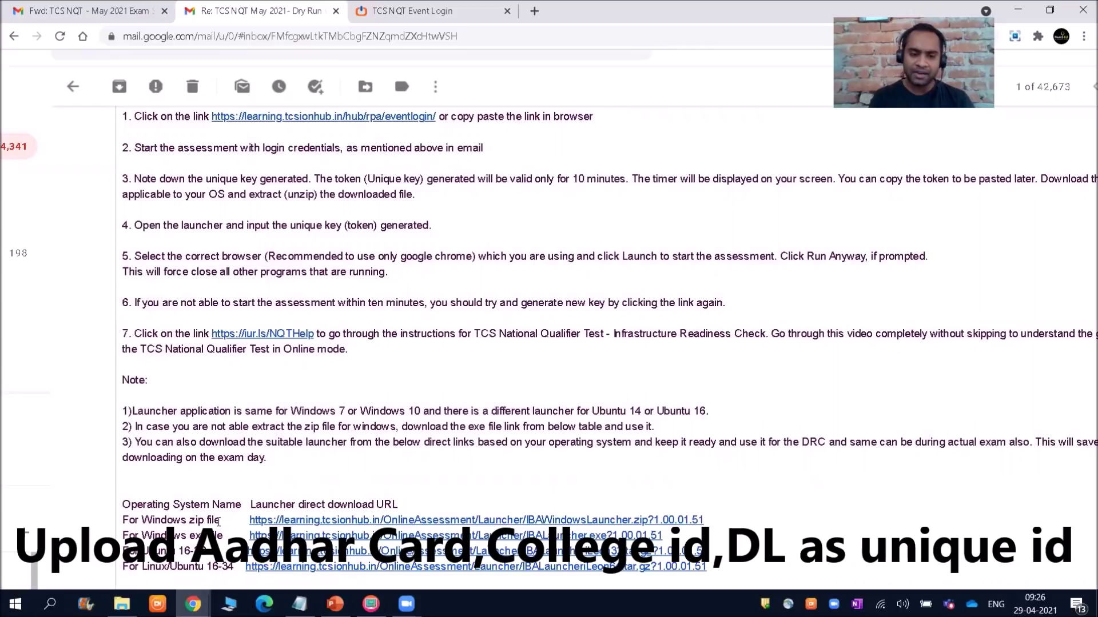
pyautogui.moveTo(226, 535); pyautogui.dragTo(190, 536)
pyautogui.click(207, 540)
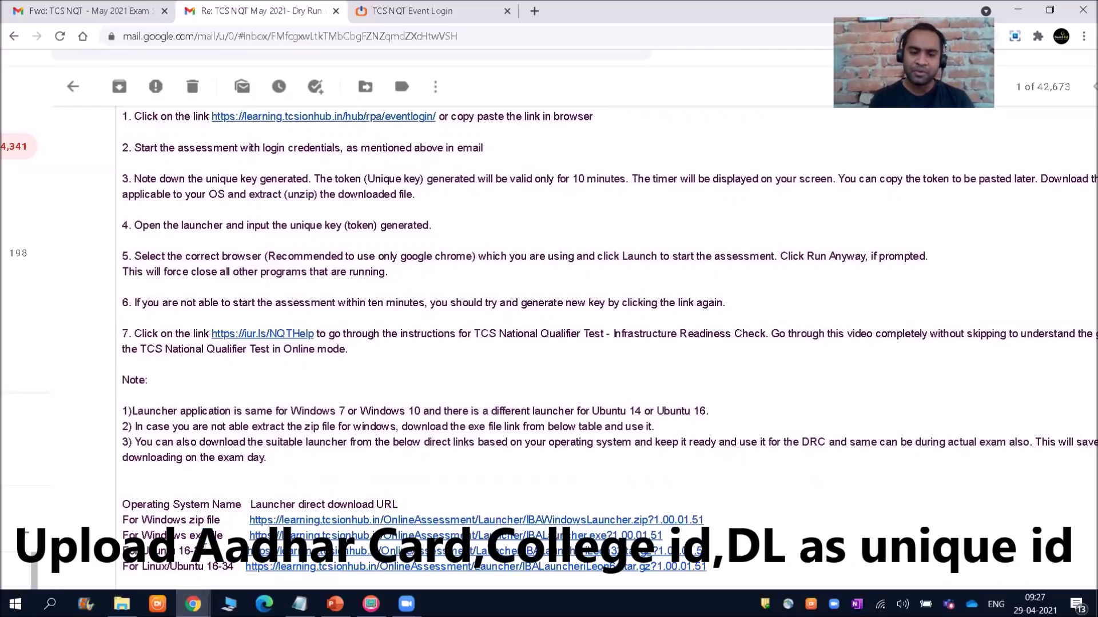
pyautogui.moveTo(197, 551); pyautogui.dragTo(122, 554)
pyautogui.moveTo(224, 536); pyautogui.dragTo(125, 521)
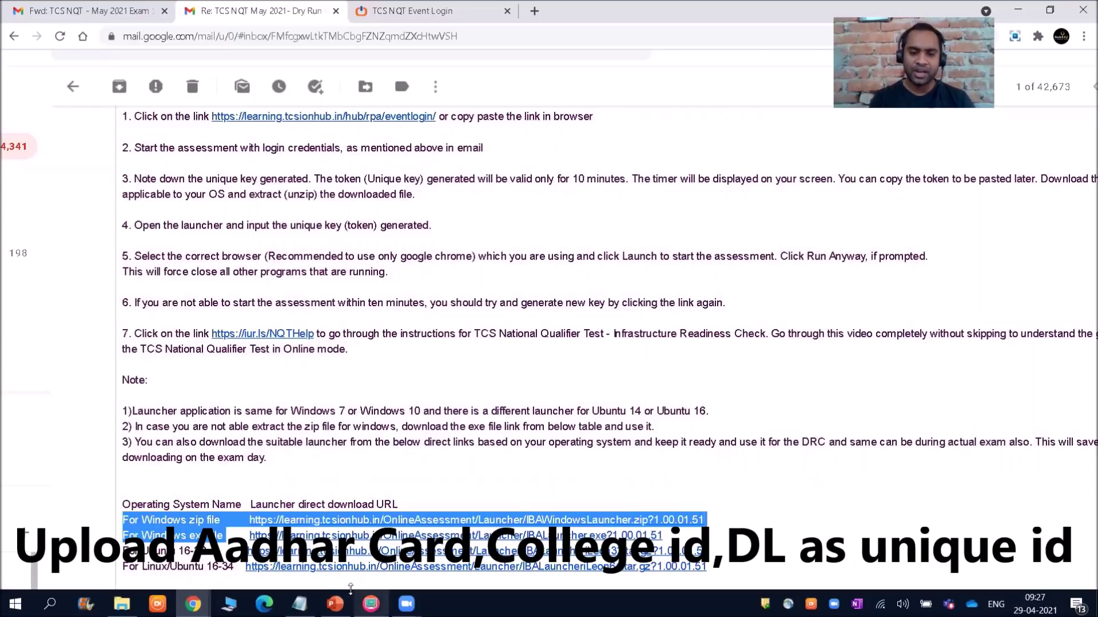
# Download the Windows zip and exe launchers from the email's direct links and open the iLEON App remote assessment window
pyautogui.click(336, 522)
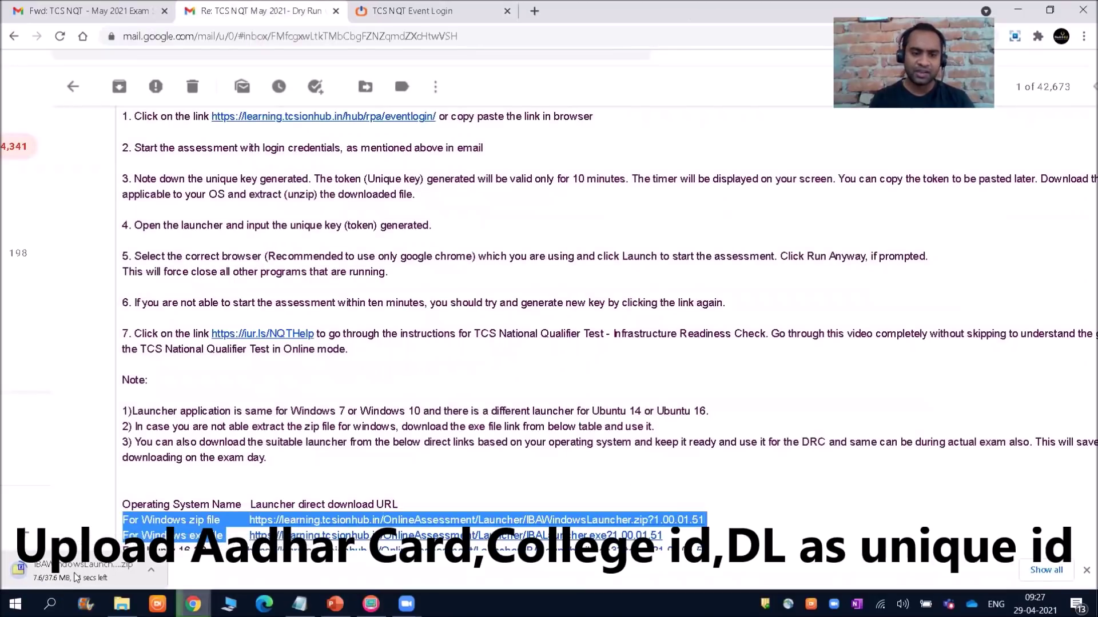
pyautogui.click(294, 541)
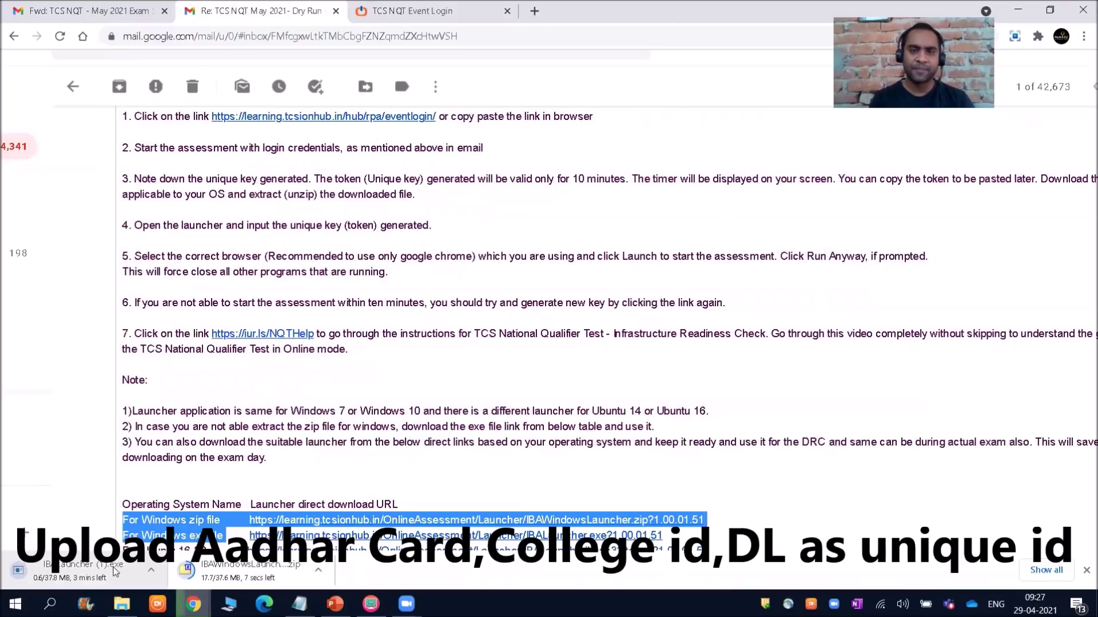
pyautogui.click(366, 603)
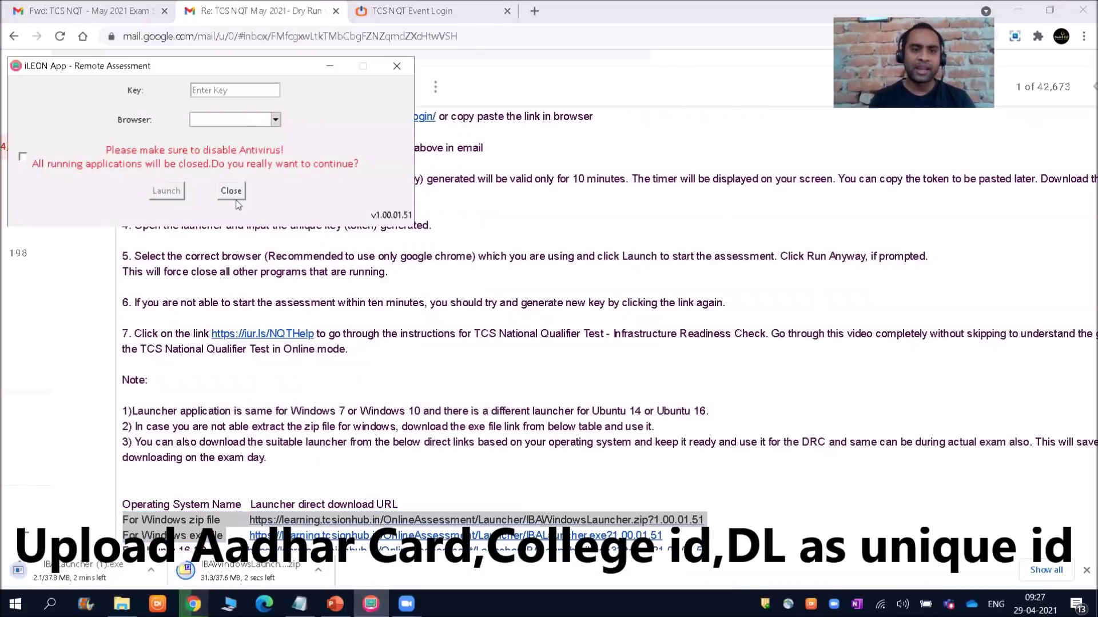
# Move the iLEON App window to mid-screen and show the registration number and mobile number fields on the TCS NQT Event Login page
pyautogui.moveTo(223, 71); pyautogui.dragTo(585, 196)
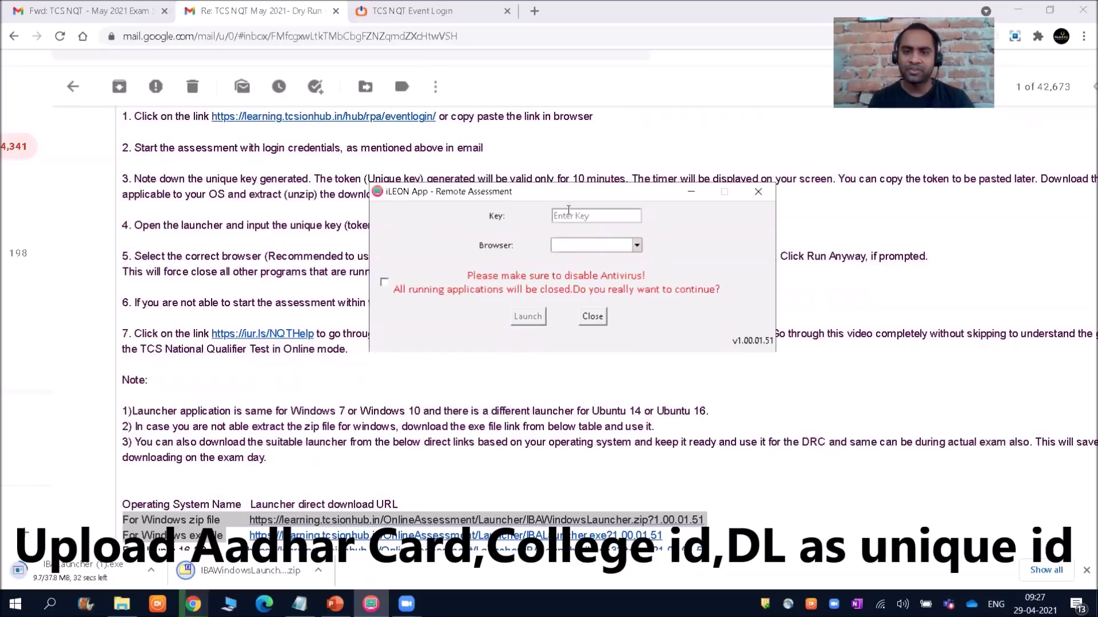
pyautogui.click(376, 17)
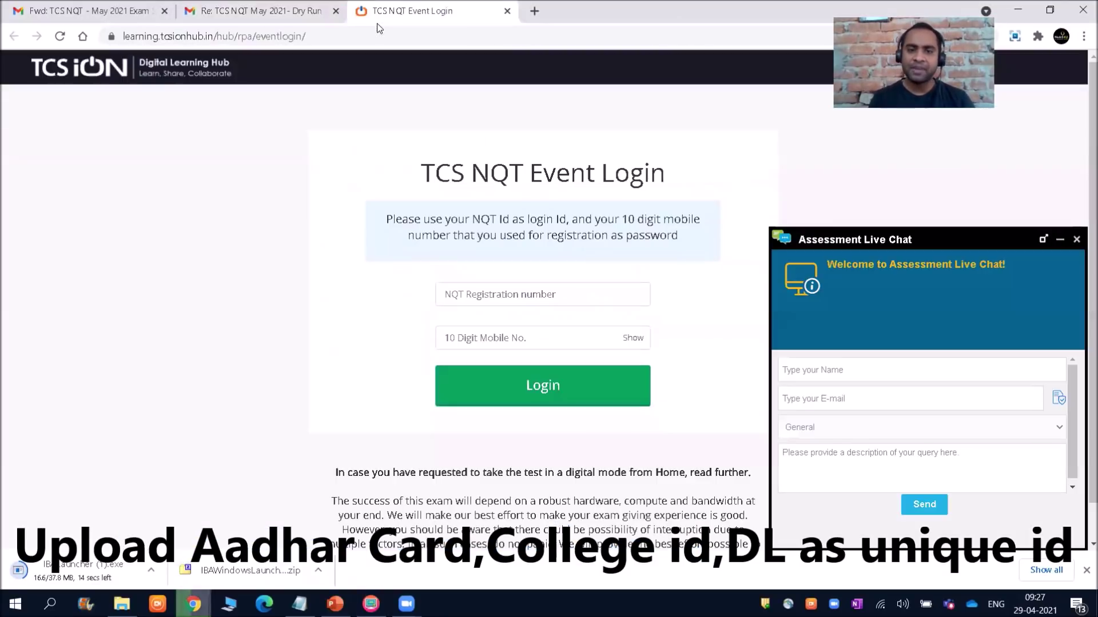
pyautogui.click(488, 286)
pyautogui.click(465, 339)
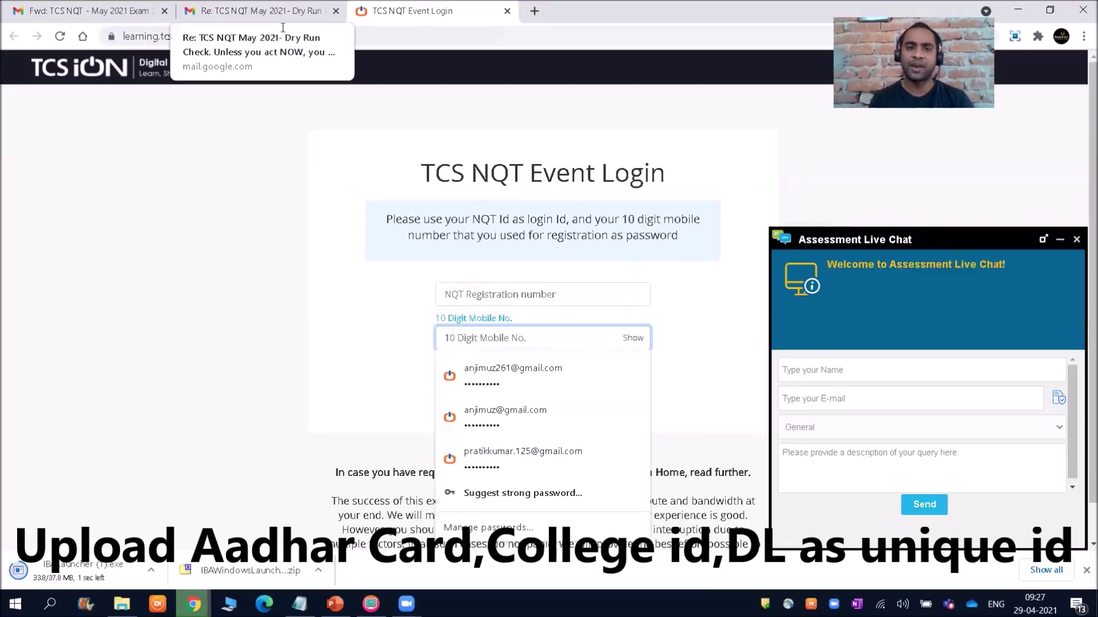
# Run the downloaded IBALauncher (1).exe from the Dry Run Check email page and quit the additional iLEON App window it opens
pyautogui.click(279, 13)
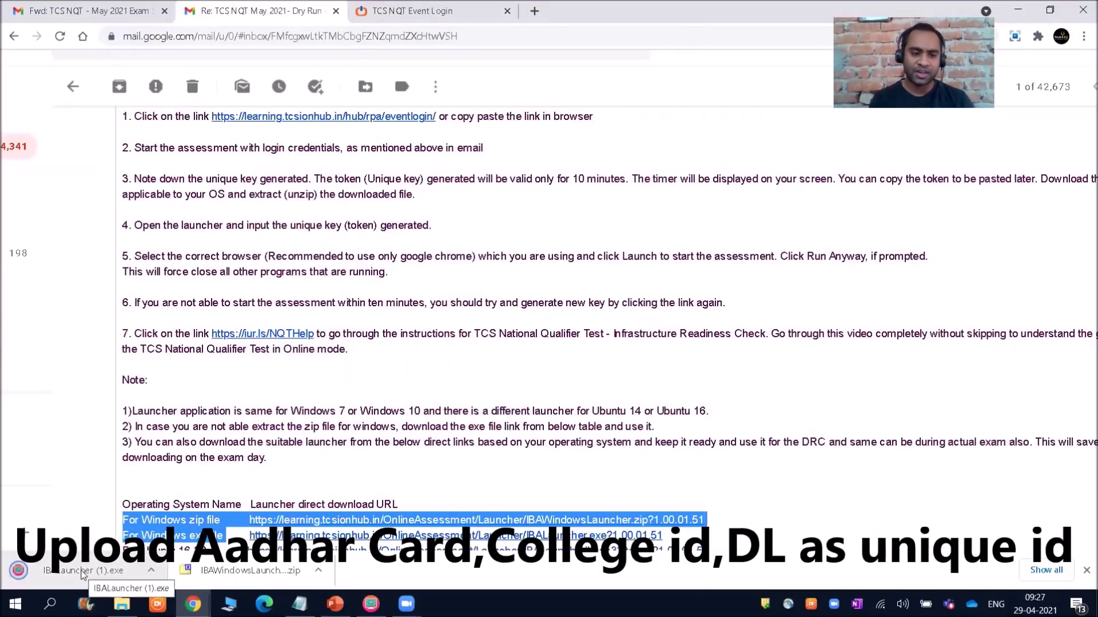
pyautogui.click(48, 573)
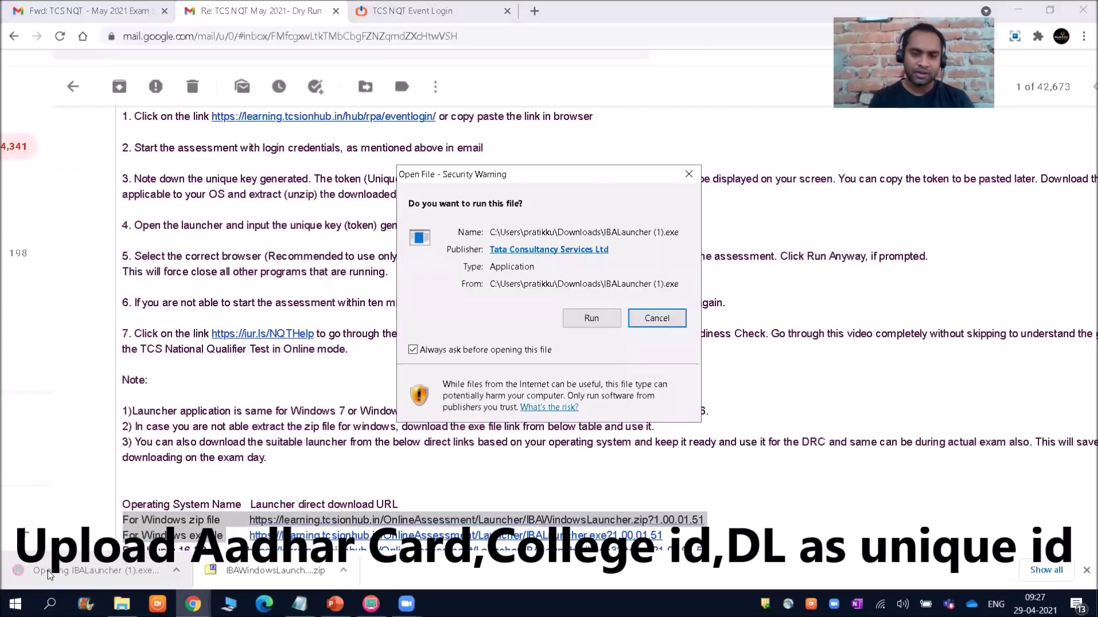
pyautogui.click(589, 323)
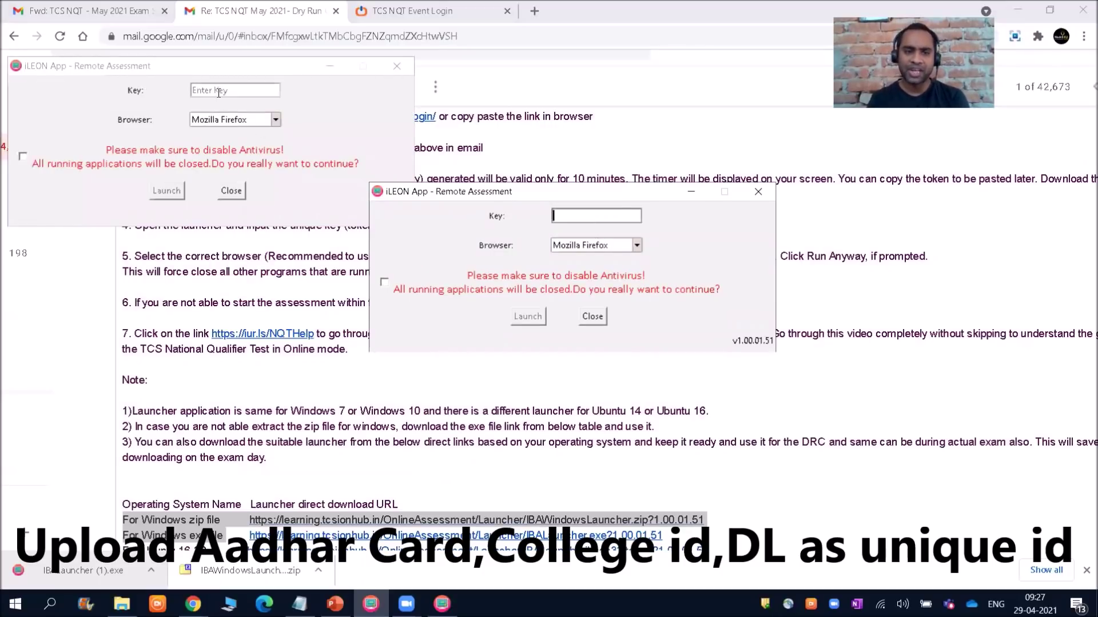
pyautogui.moveTo(225, 71); pyautogui.dragTo(328, 224)
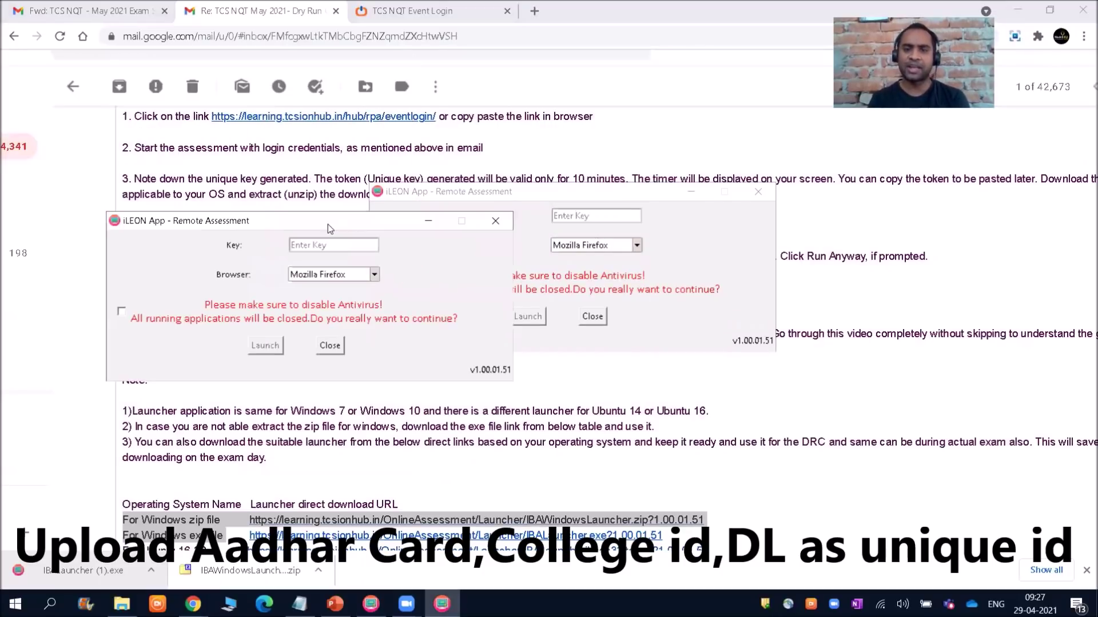
pyautogui.click(497, 222)
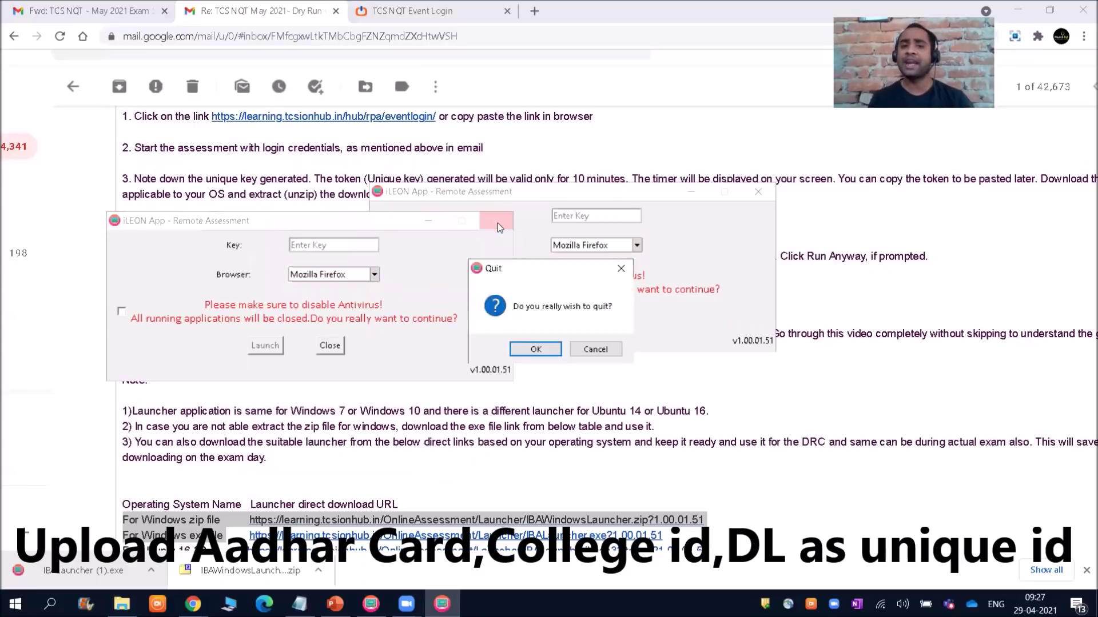
pyautogui.click(527, 349)
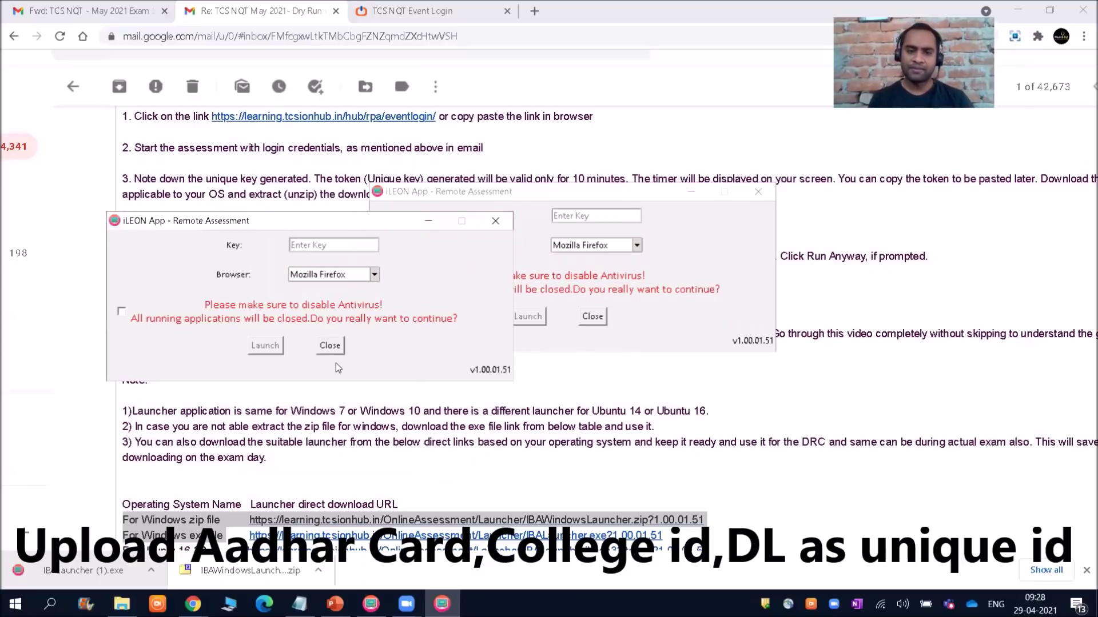
pyautogui.click(330, 346)
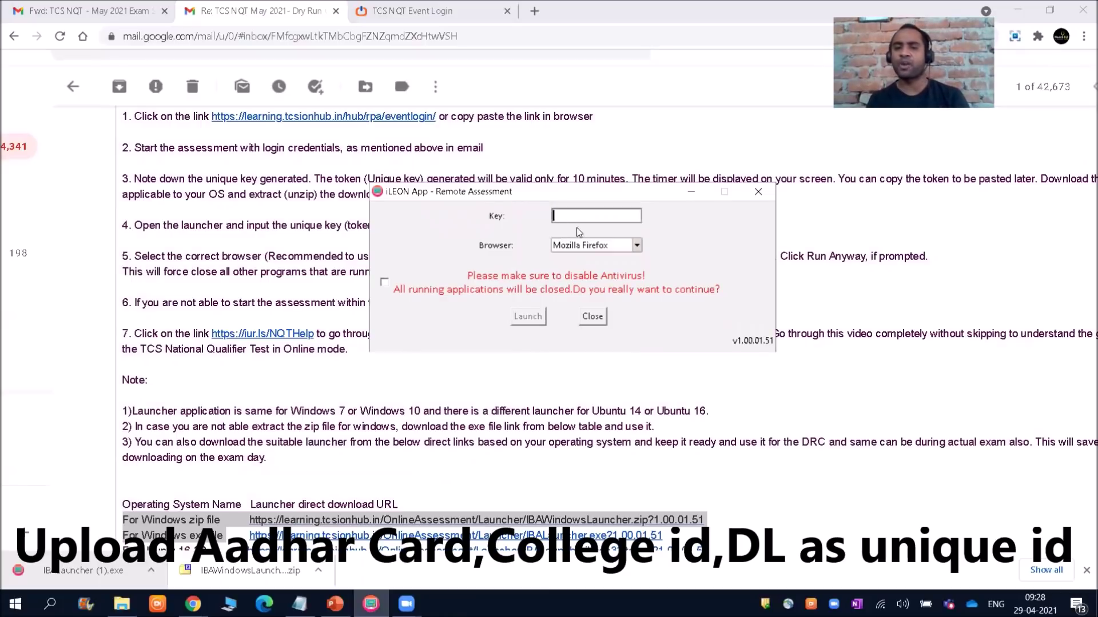
# Show the launcher's browser choices, then tick the confirmation on disabling antivirus and closing all running applications, and minimize the launcher
pyautogui.click(576, 246)
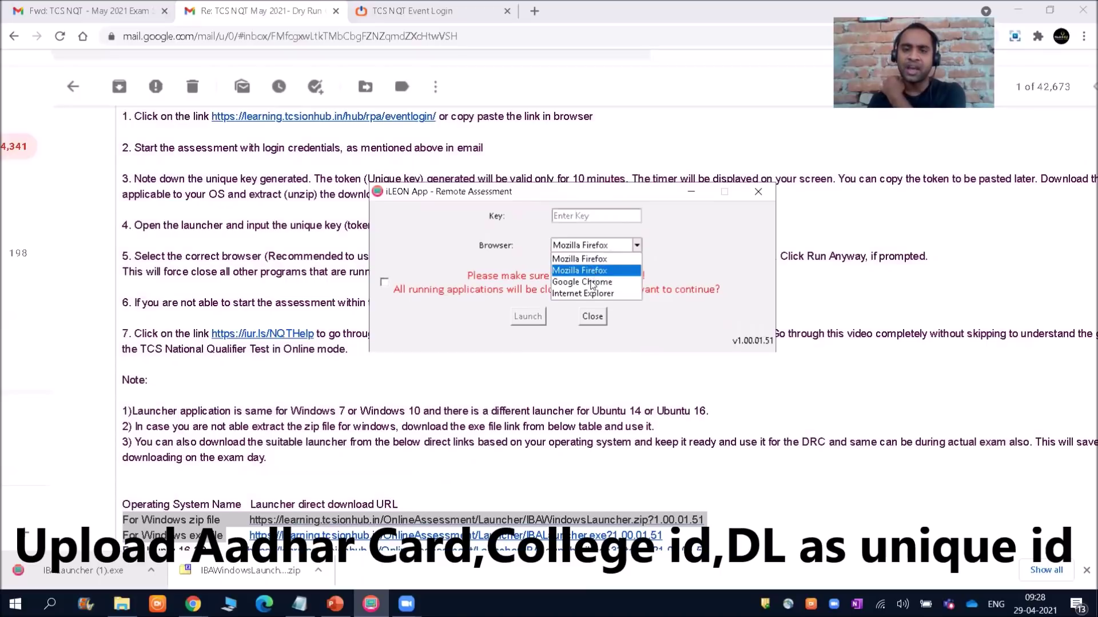
pyautogui.click(704, 260)
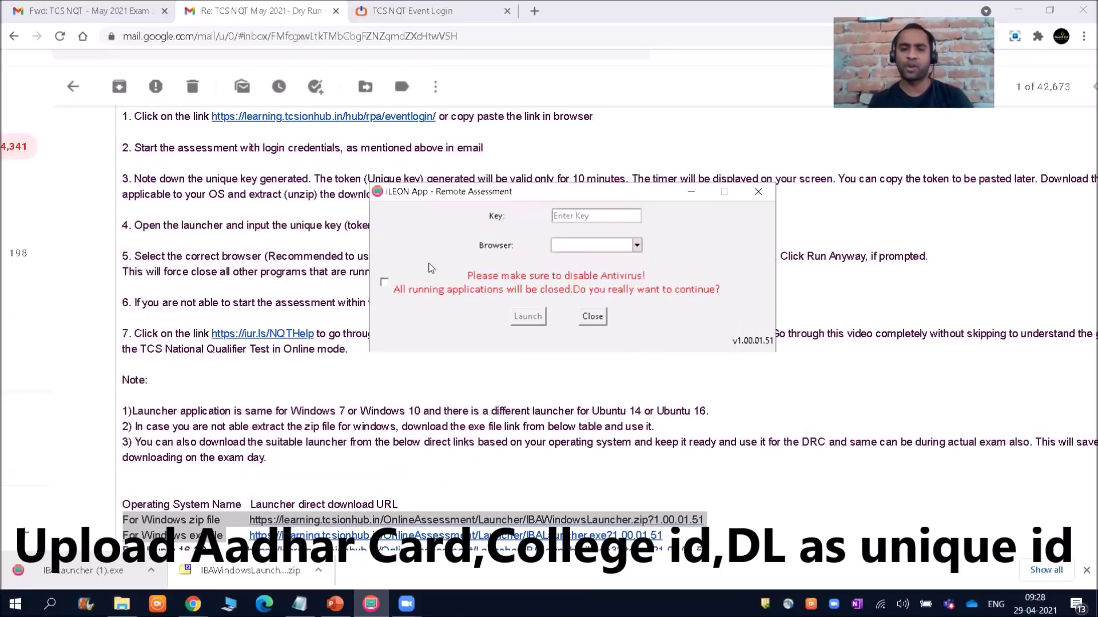
pyautogui.click(384, 282)
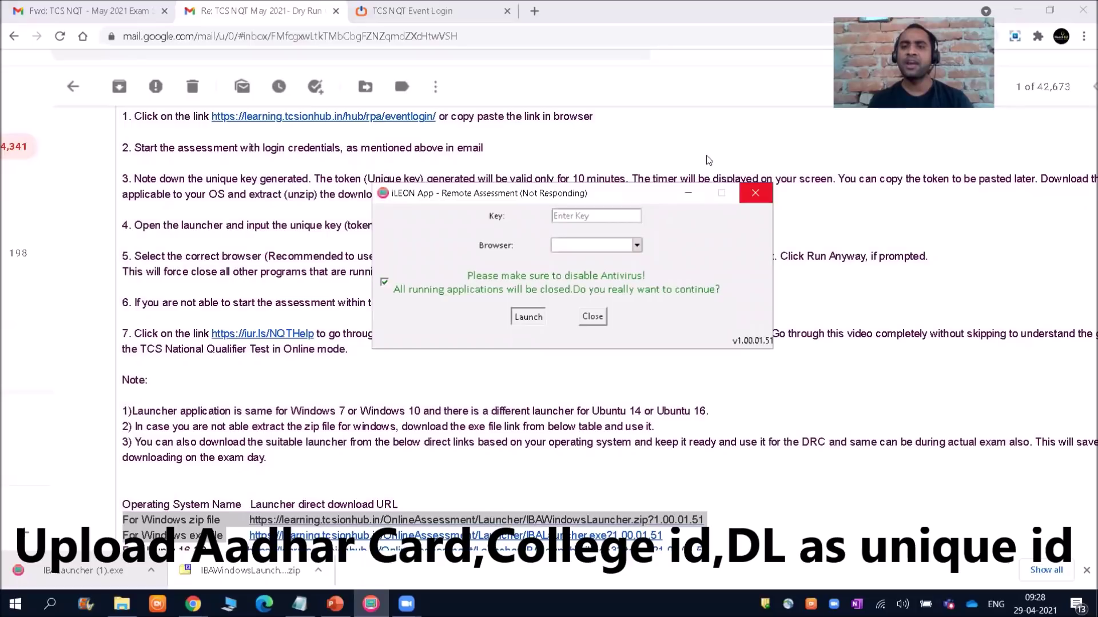
pyautogui.click(687, 192)
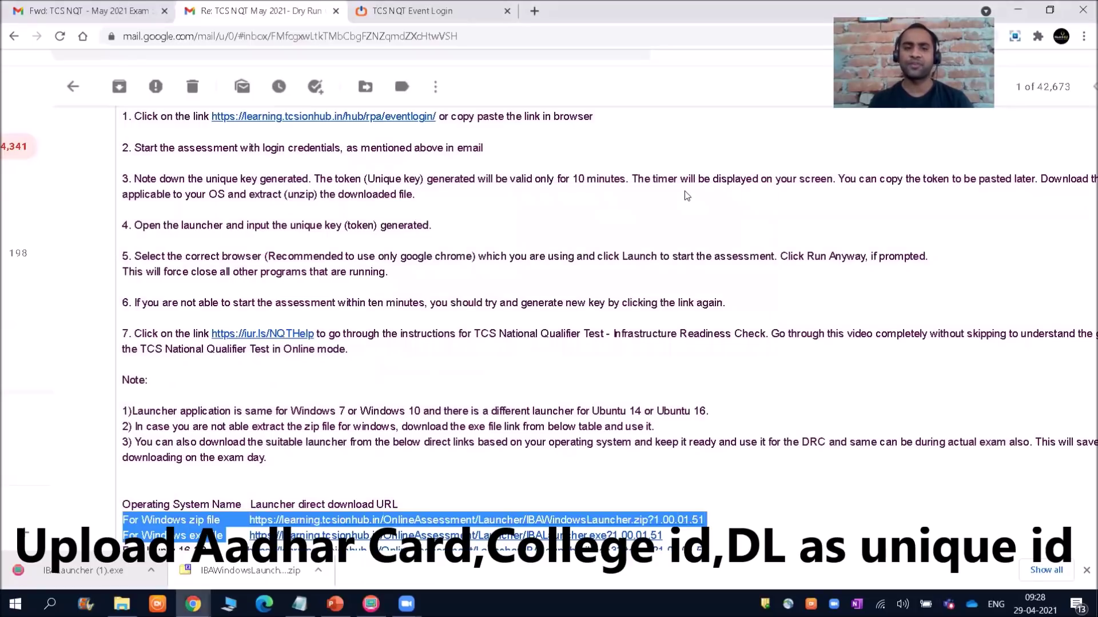
# Highlight the start of step 6 on not starting within ten minutes, and close the Live Chat box on the Event Login page
pyautogui.moveTo(142, 287); pyautogui.dragTo(247, 303)
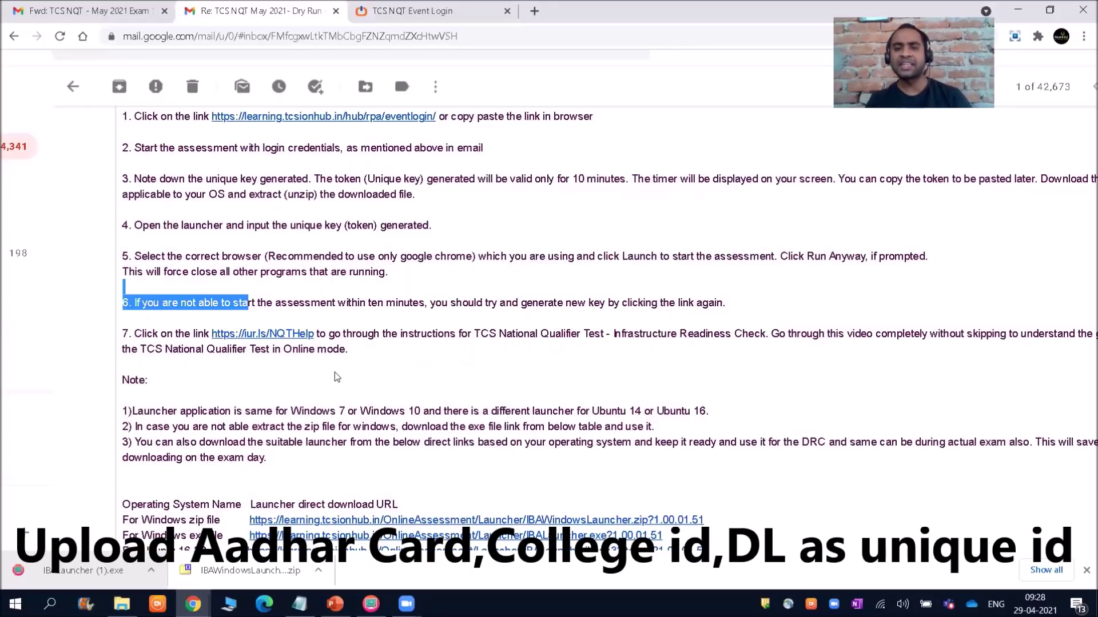
pyautogui.click(401, 13)
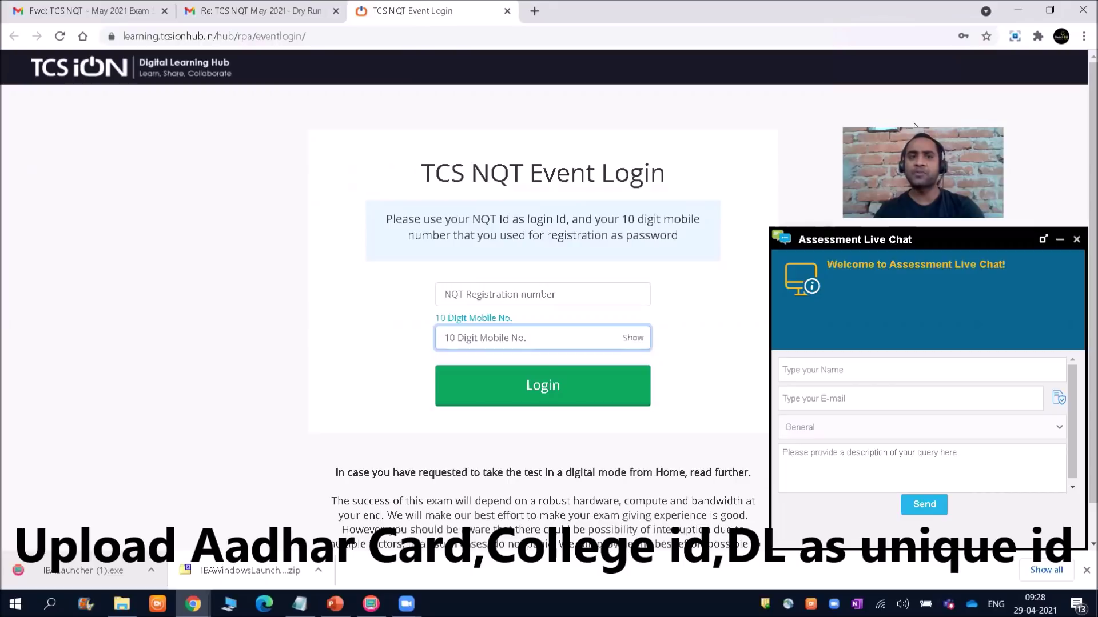
pyautogui.click(1077, 239)
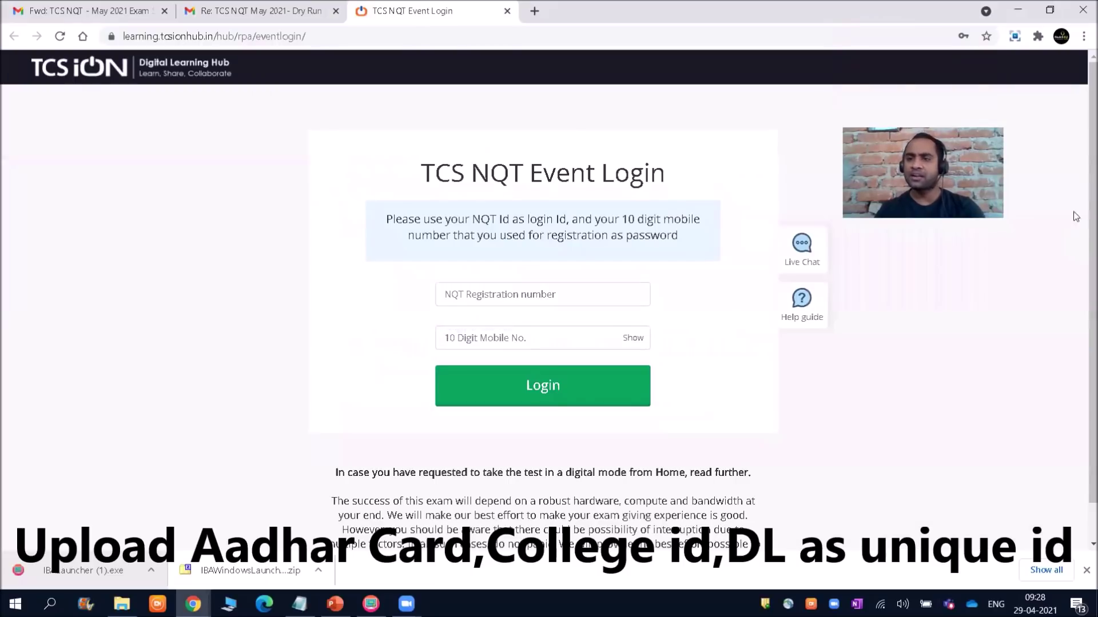
# Open the browser settings, review the Clear browsing data options for time range, cookies and cached files, and cancel without clearing
pyautogui.click(1083, 37)
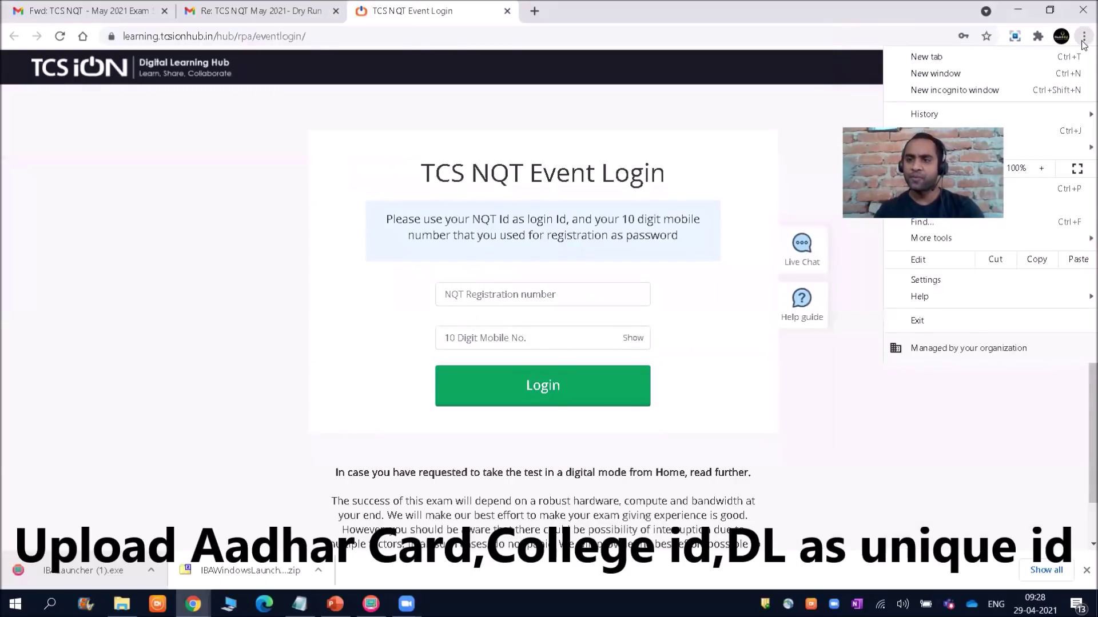
pyautogui.click(966, 446)
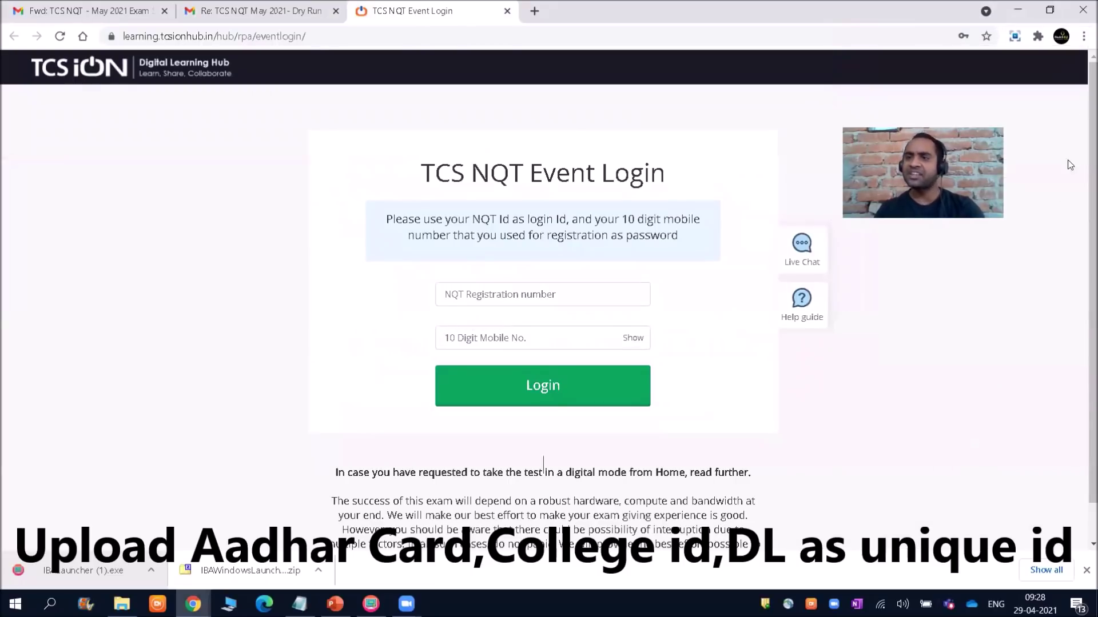
pyautogui.click(1083, 37)
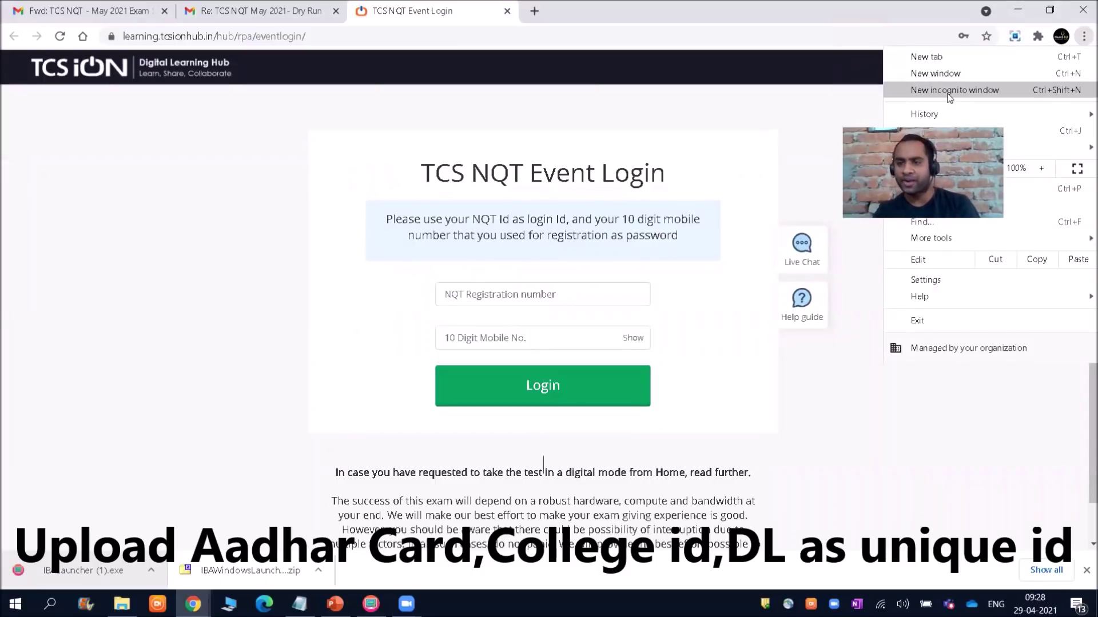
pyautogui.press('Escape')
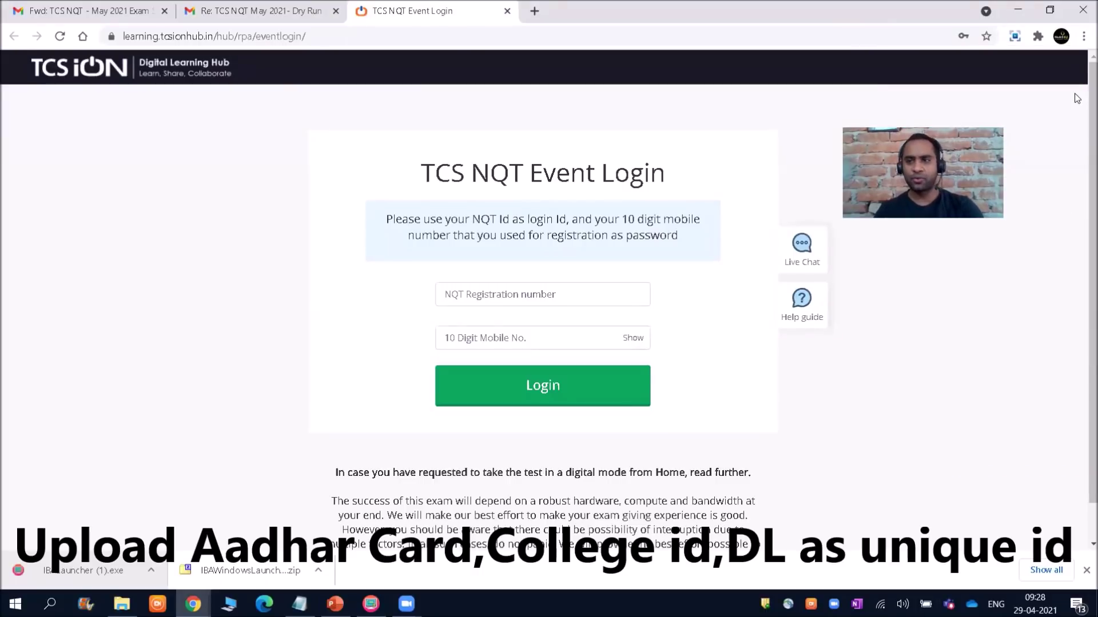
pyautogui.click(1083, 38)
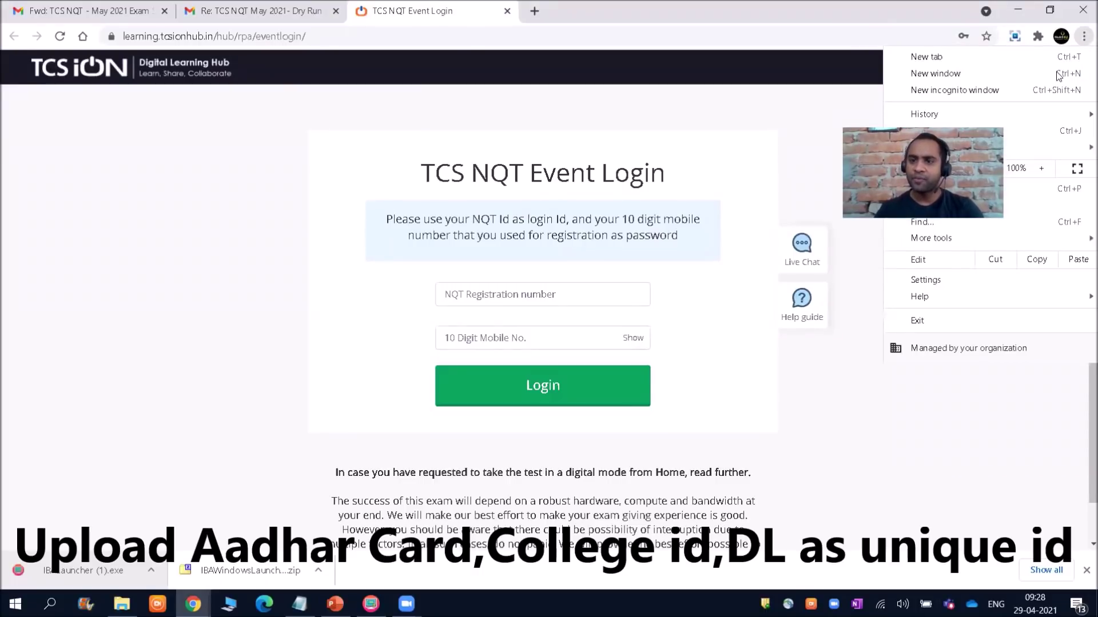
pyautogui.click(920, 280)
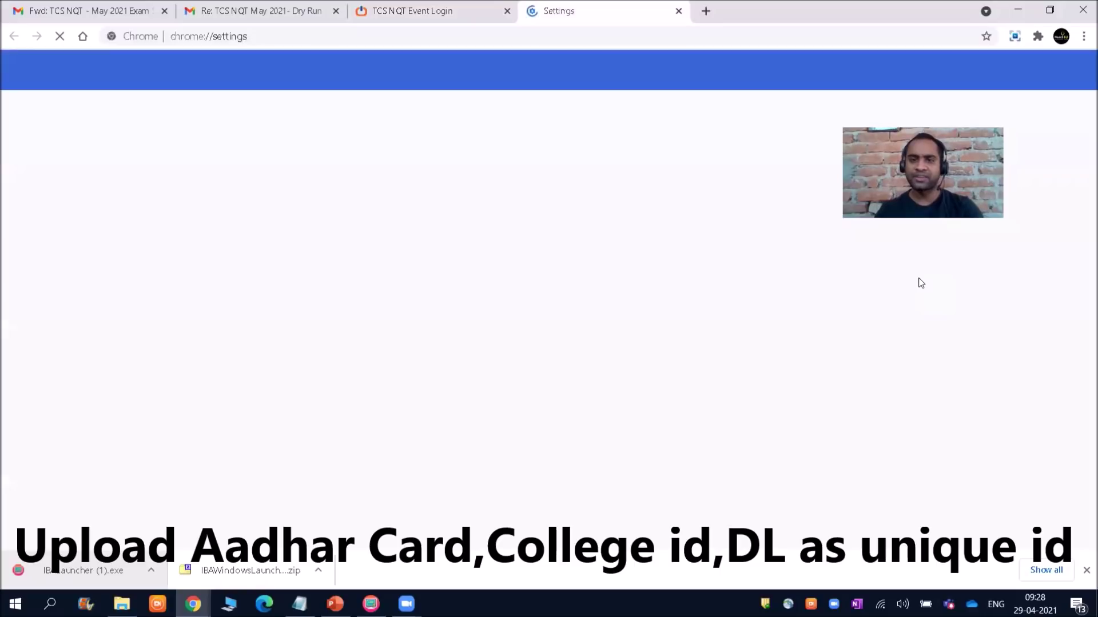
pyautogui.moveTo(1083, 163); pyautogui.dragTo(1083, 266)
pyautogui.click(464, 293)
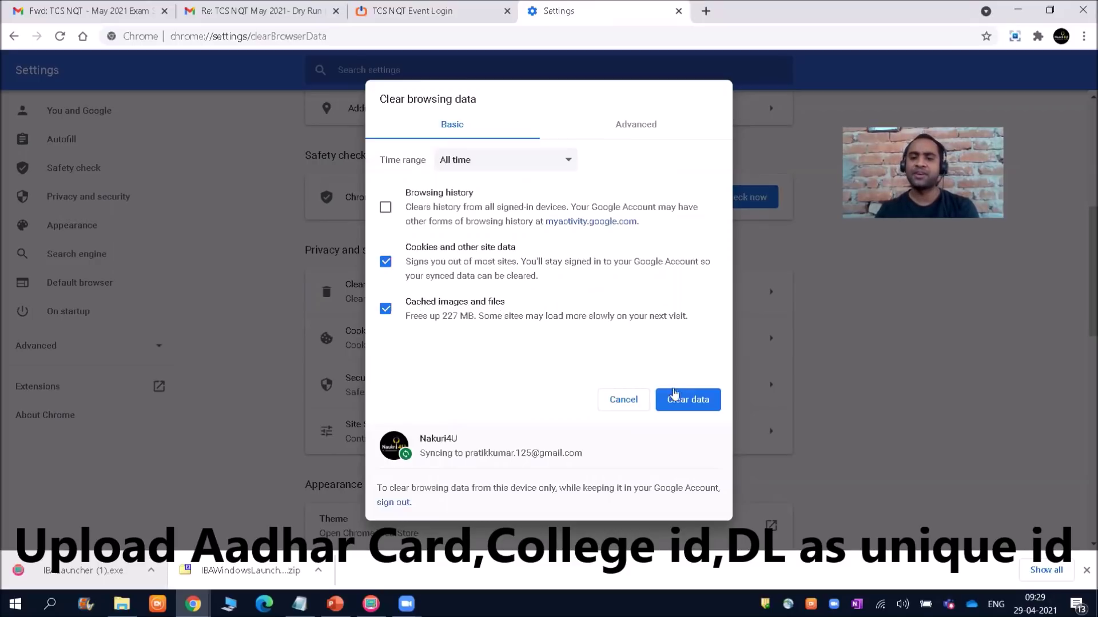
pyautogui.click(615, 400)
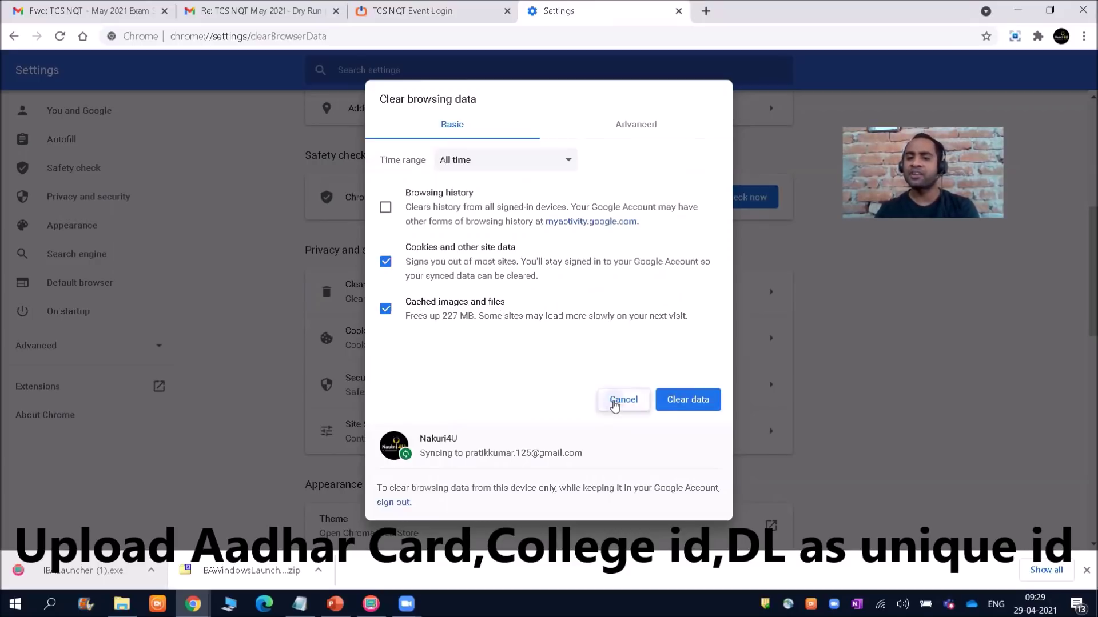
# Retrace the way through the browser settings to the Clear browsing data entry under Privacy and security
pyautogui.moveTo(1084, 286); pyautogui.dragTo(1084, 177)
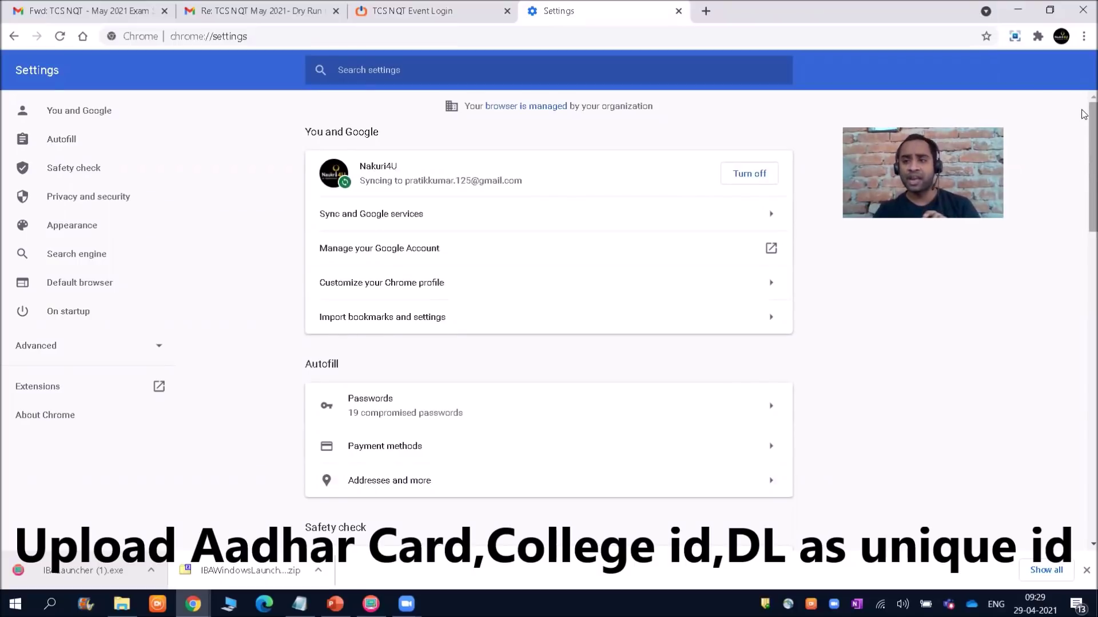
pyautogui.click(1084, 37)
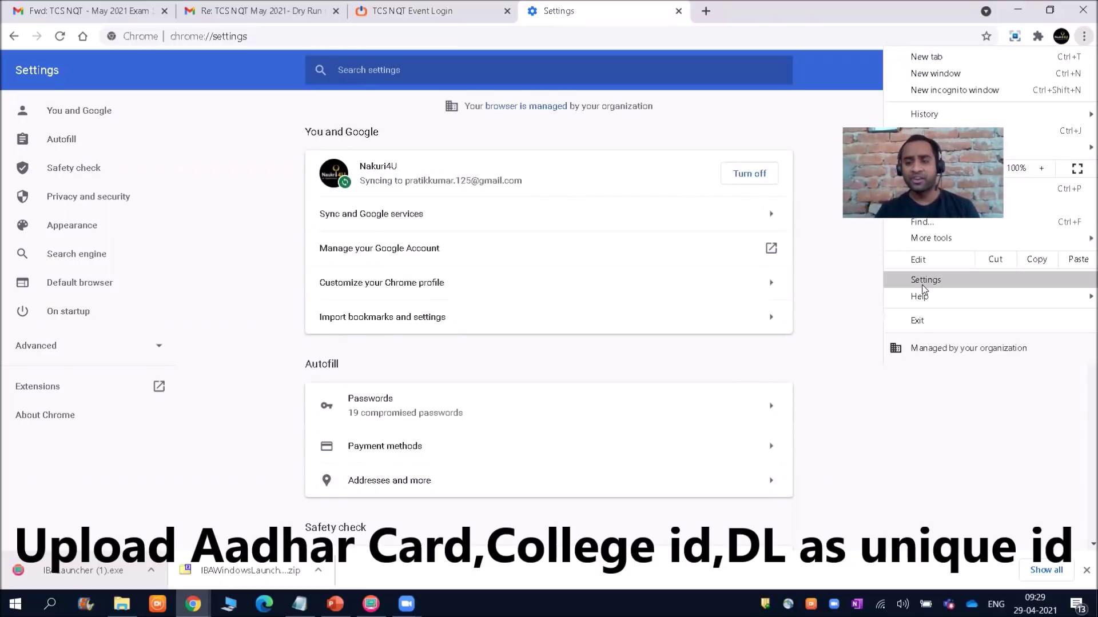
pyautogui.click(933, 415)
pyautogui.moveTo(1083, 141); pyautogui.dragTo(1083, 225)
pyautogui.scroll(-1, 1083, 225)
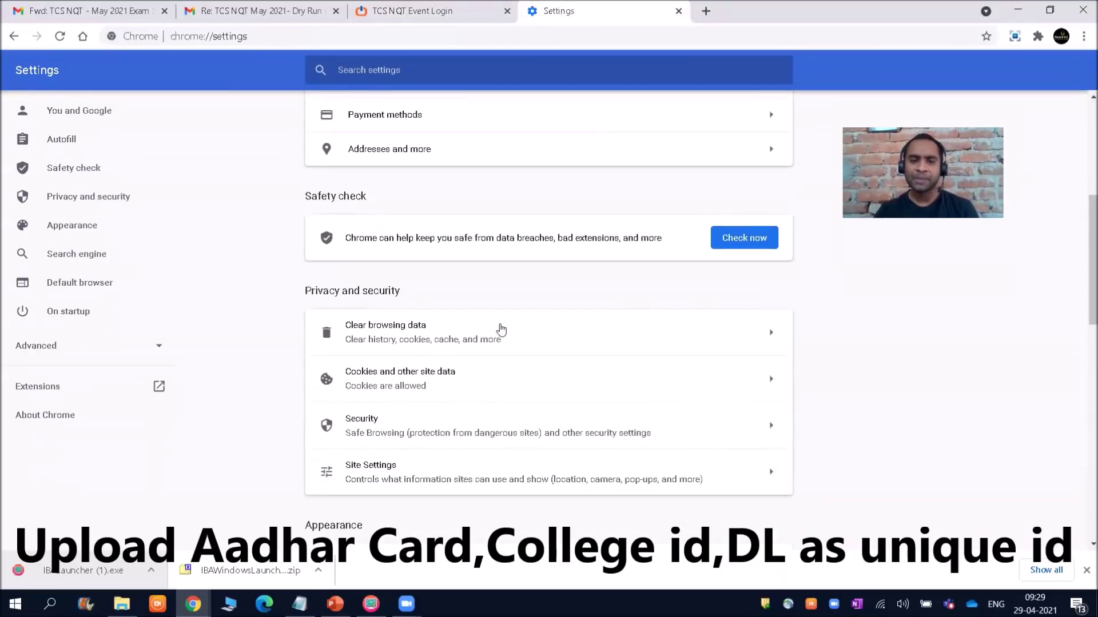
pyautogui.scroll(2, 1084, 234)
pyautogui.moveTo(1083, 234); pyautogui.dragTo(1084, 172)
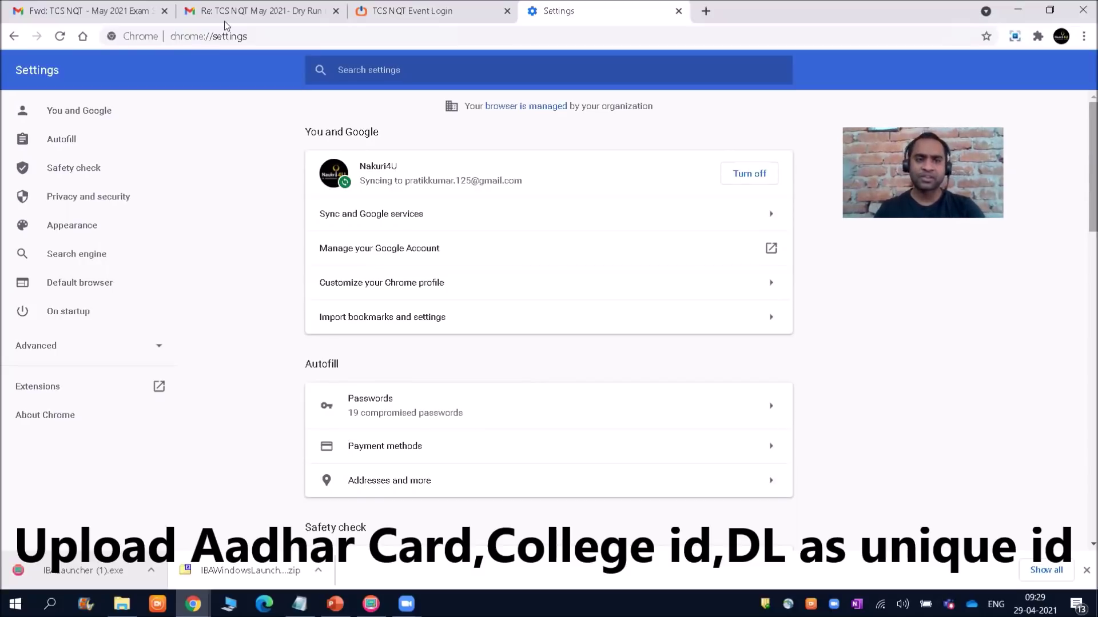
# Highlight the Section 1 and Section 2 products and the 10:00 AM to 12:30 PM exam timing in the May 2021 exam email
pyautogui.click(94, 7)
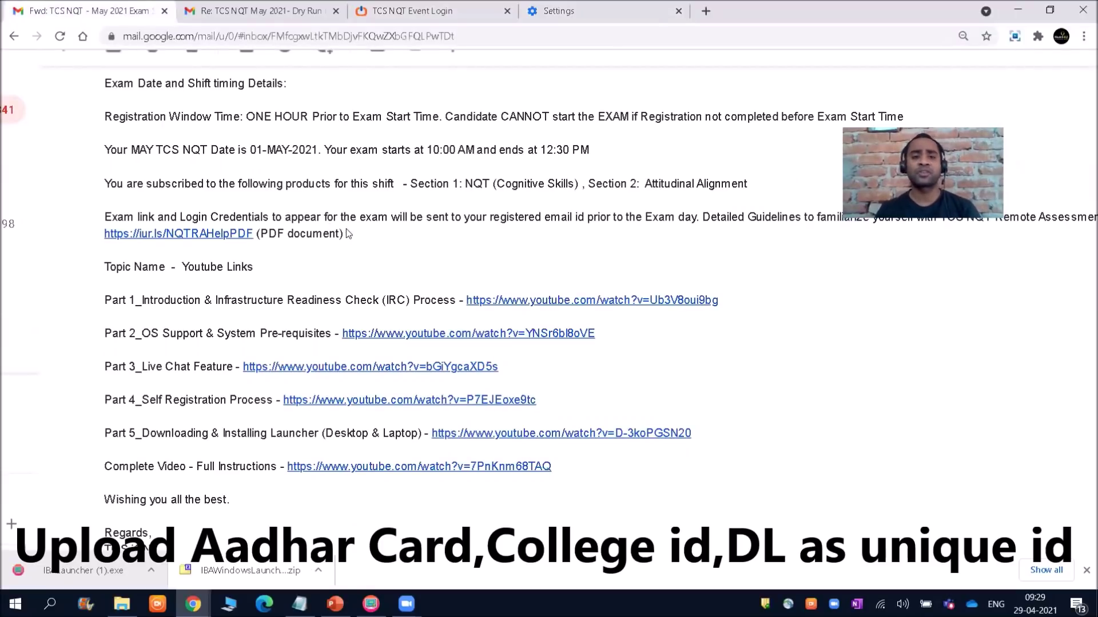
pyautogui.moveTo(412, 186); pyautogui.dragTo(568, 198)
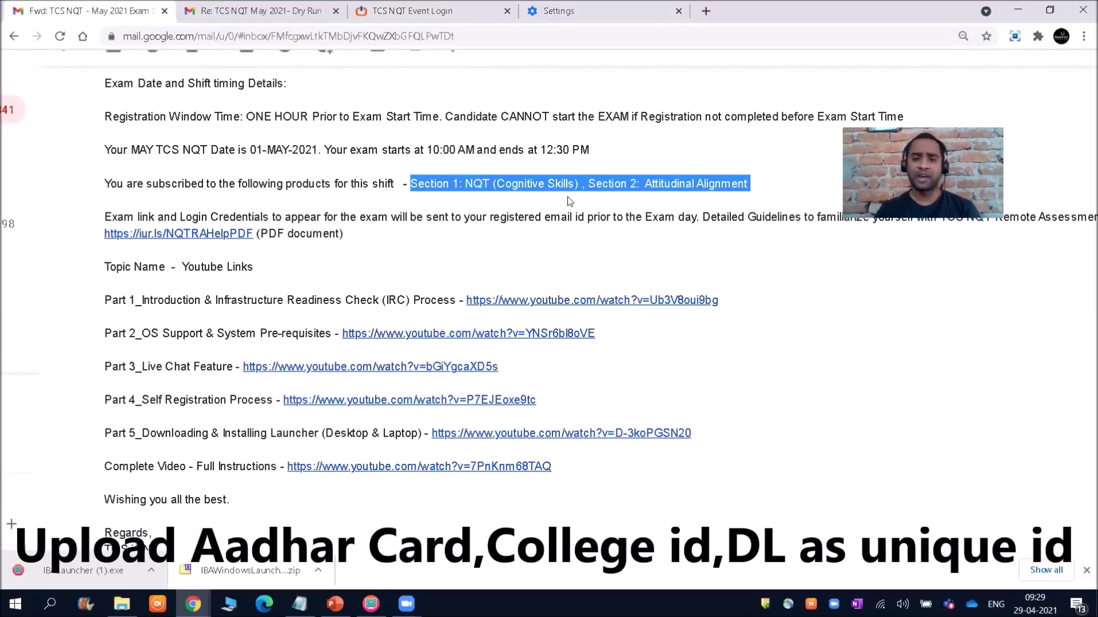
pyautogui.click(594, 152)
pyautogui.moveTo(595, 152)
pyautogui.mouseDown()
pyautogui.moveTo(411, 150)
pyautogui.moveTo(579, 151)
pyautogui.mouseUp()
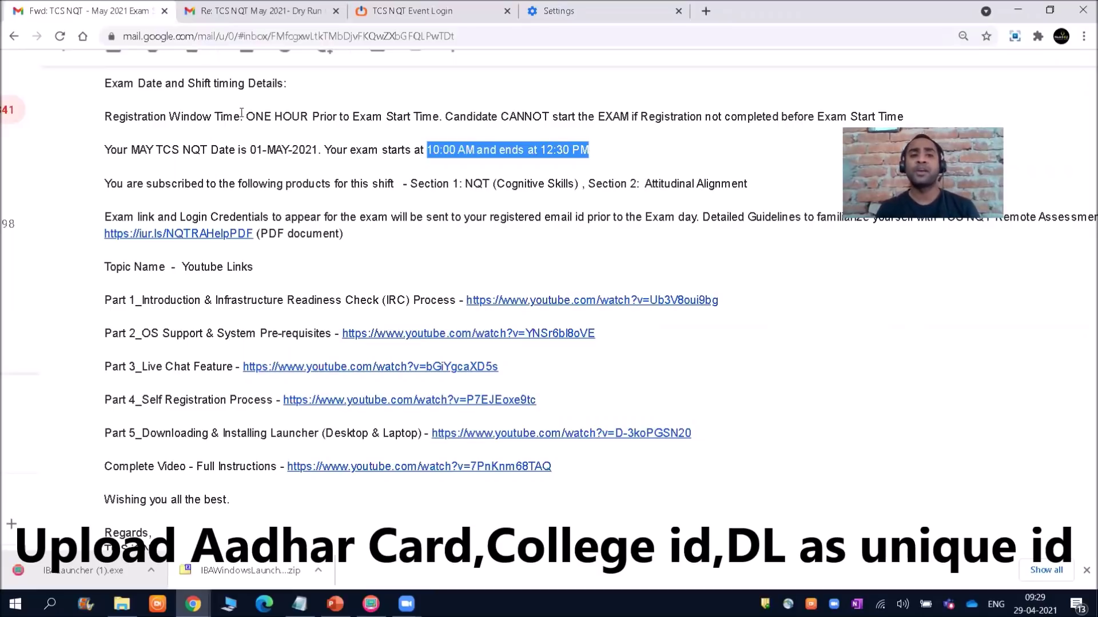
pyautogui.click(265, 16)
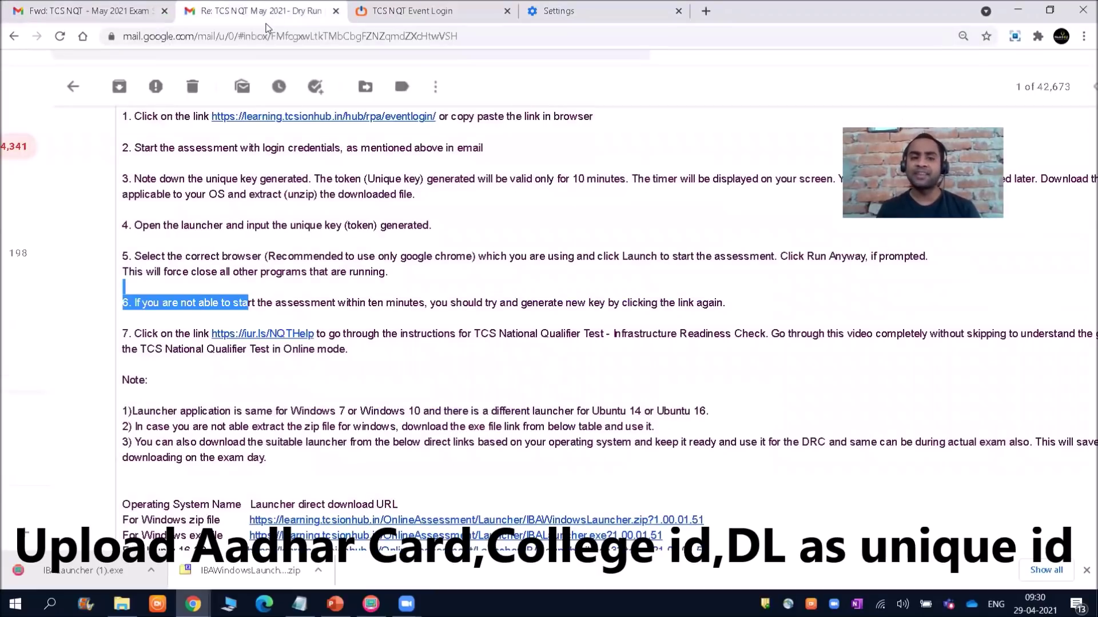
pyautogui.click(111, 16)
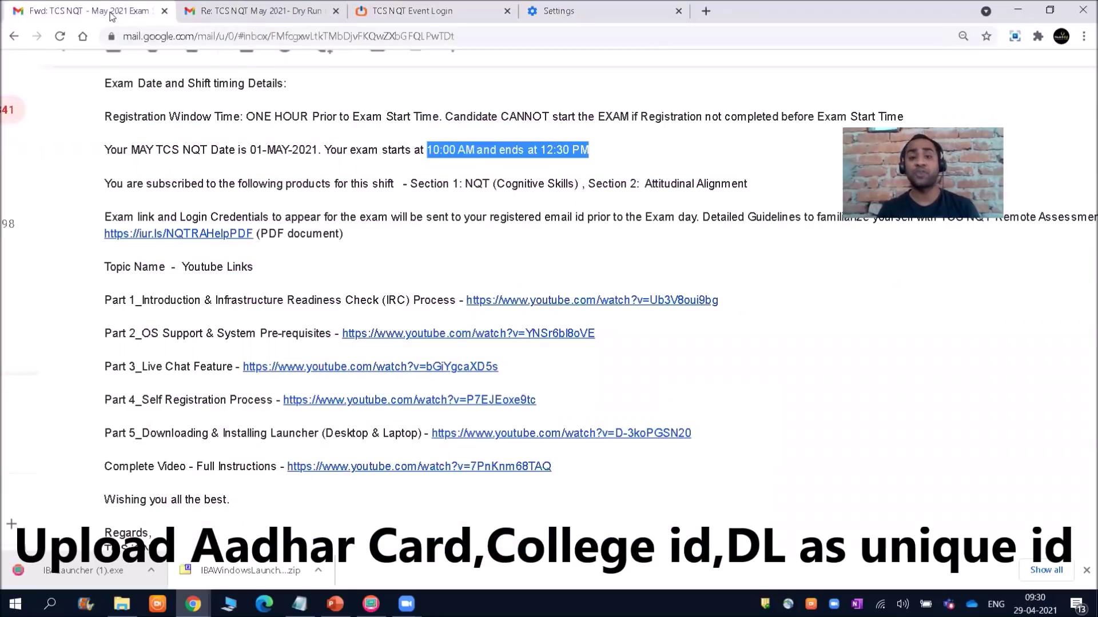